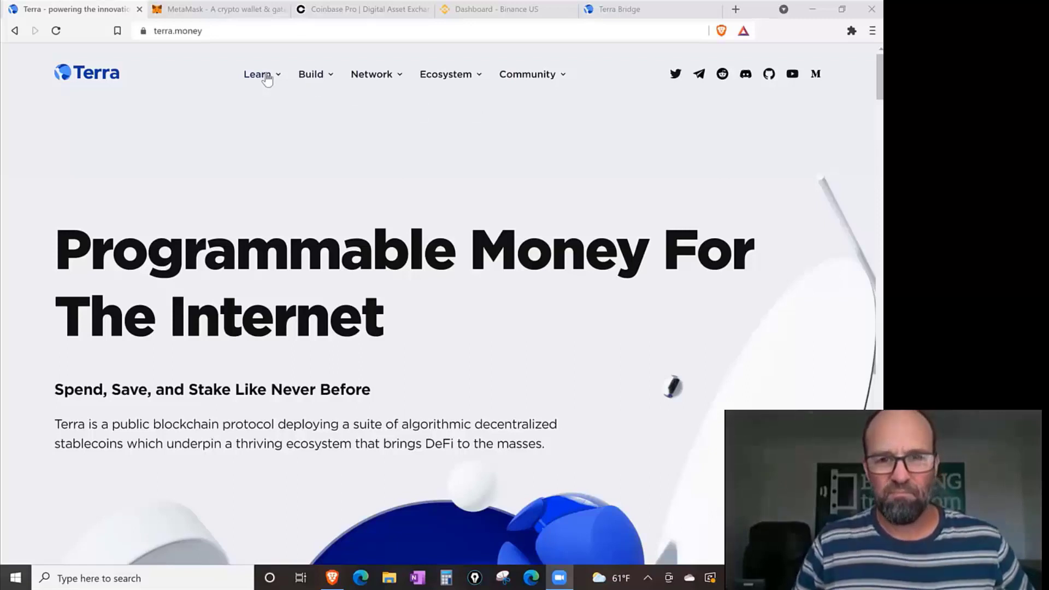
- Get the Windows Wallet download from the wallet downloads in Terra's Learn section
left_click(266, 75)
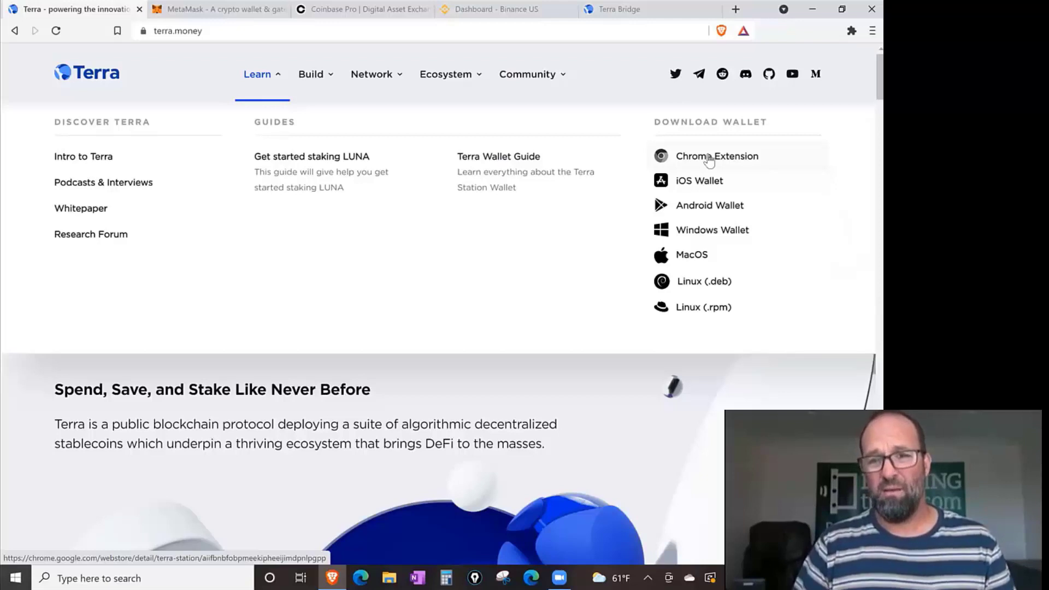
left_click(704, 232)
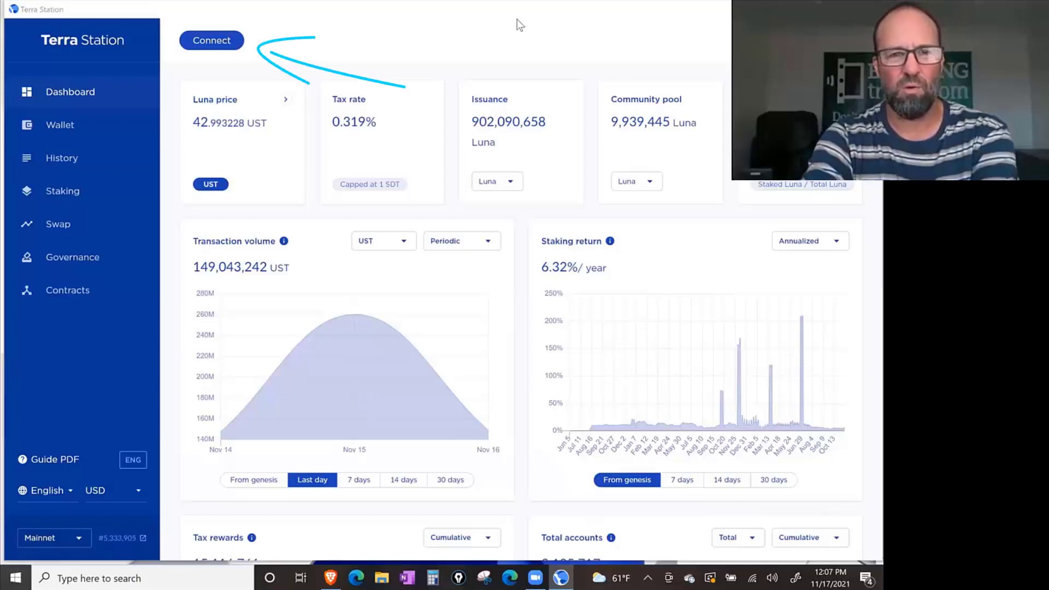
- In Terra Station, look at the connection options for recovering an existing wallet and accessing one with a ledger
left_click(212, 40)
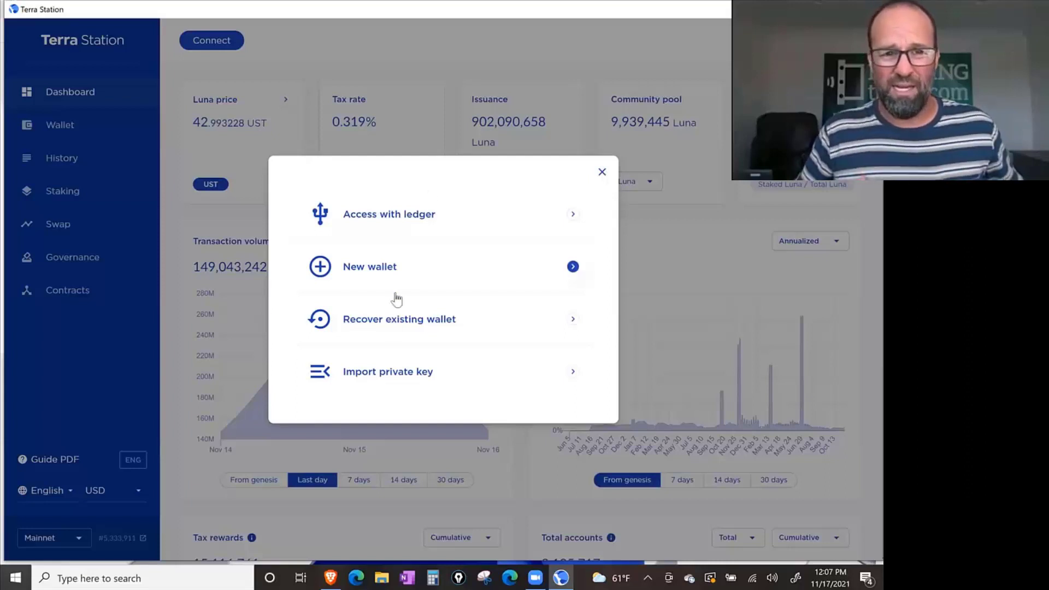
left_click(390, 323)
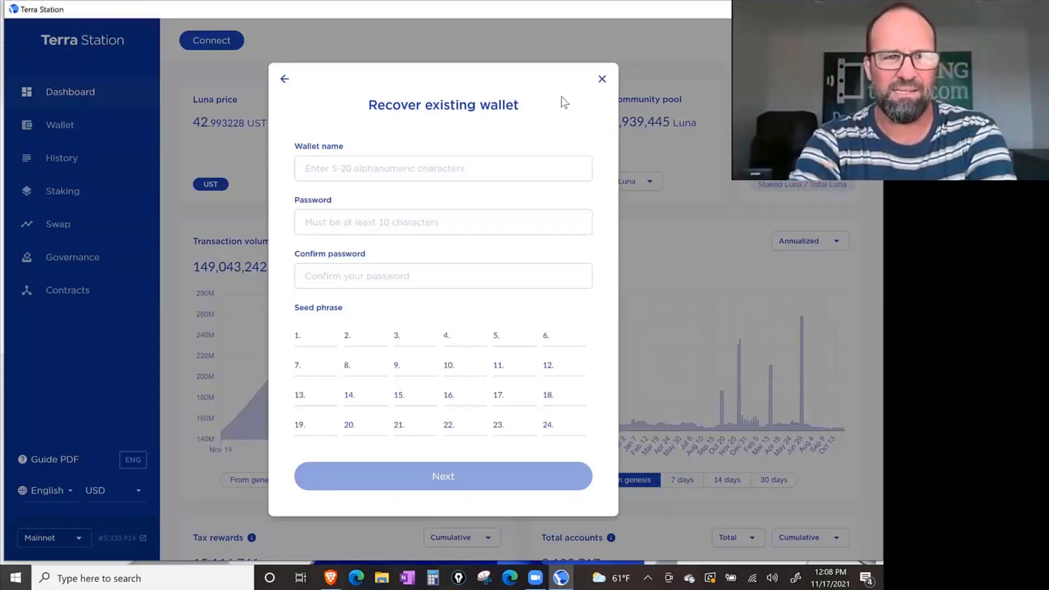
left_click(266, 78)
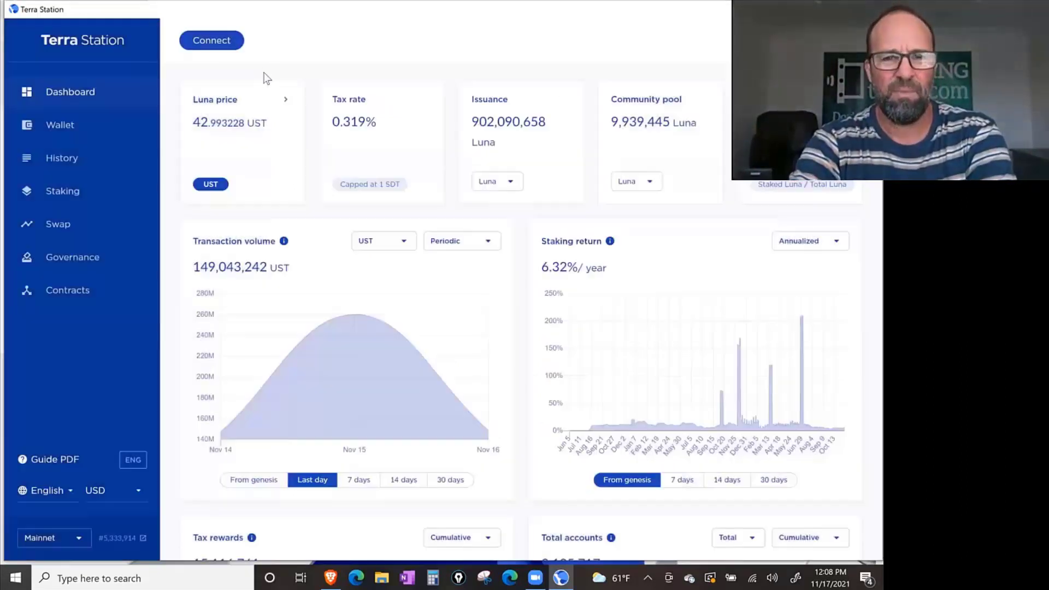
left_click(231, 44)
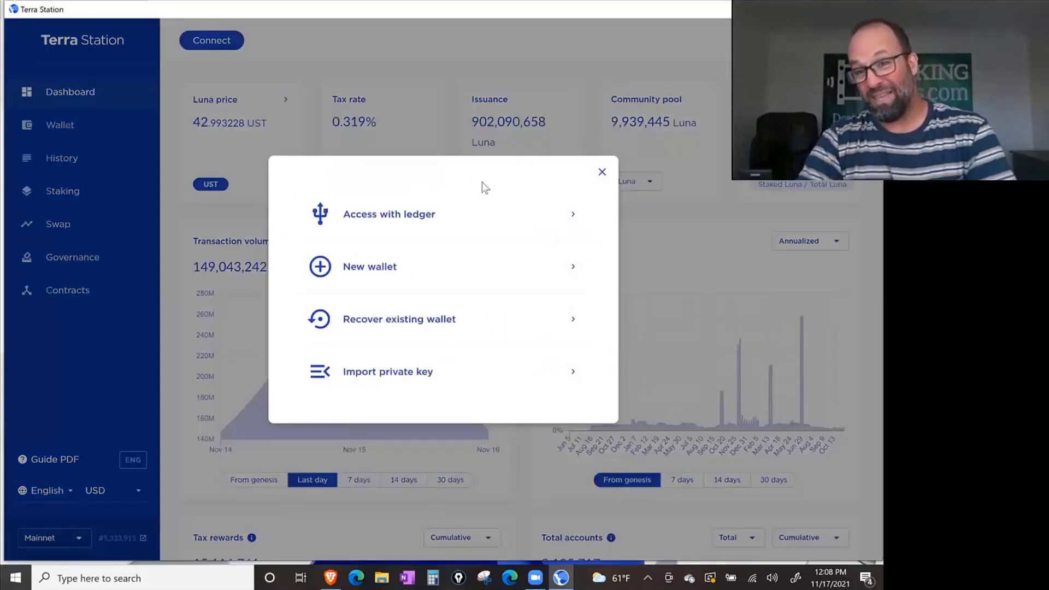
left_click(573, 215)
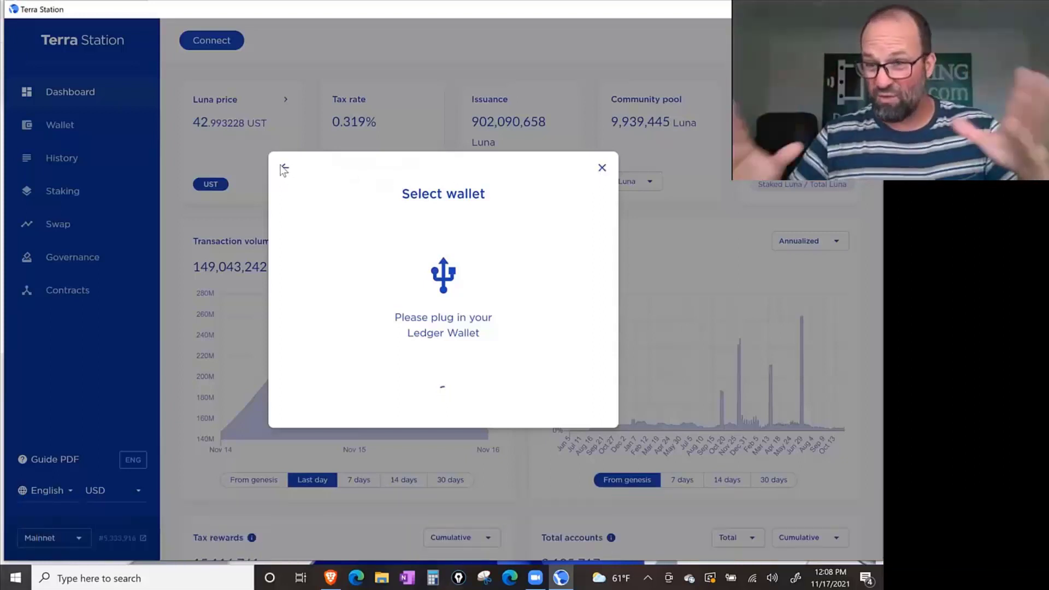
left_click(601, 168)
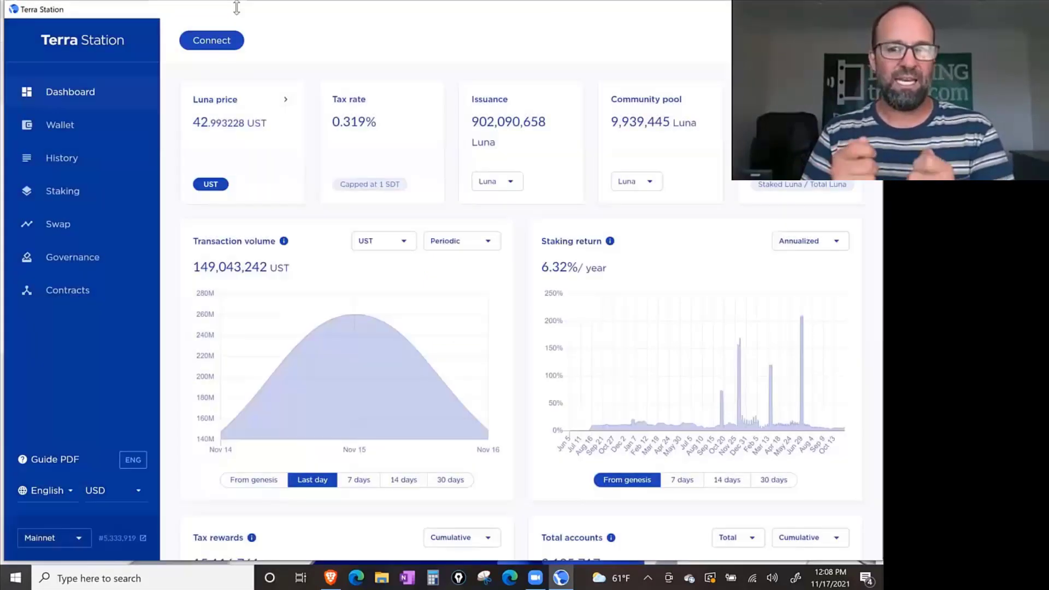
- Open the new wallet form and review its name, password and seed phrase fields
left_click(219, 43)
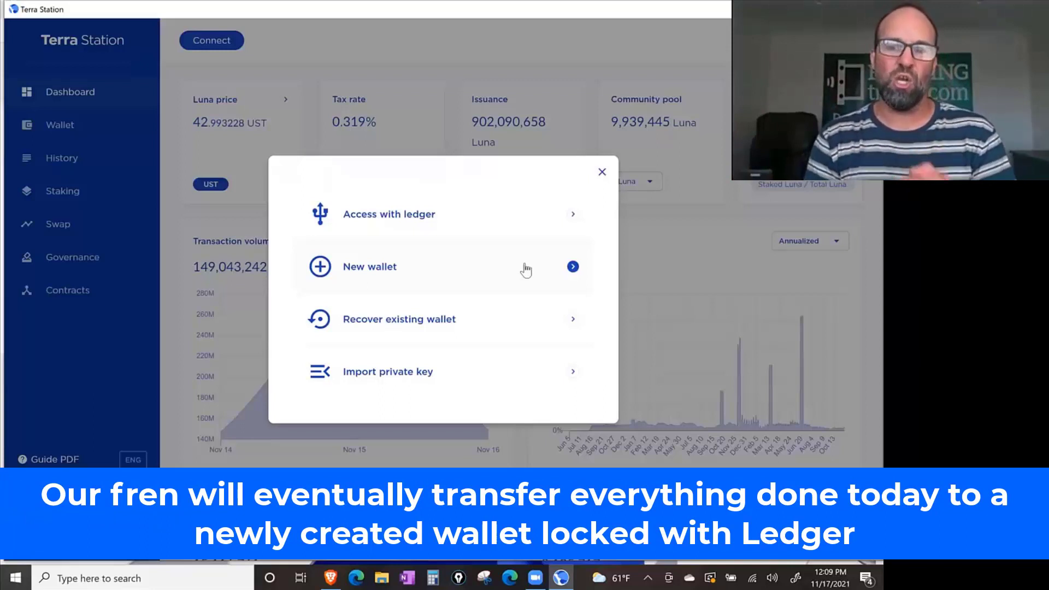
left_click(572, 268)
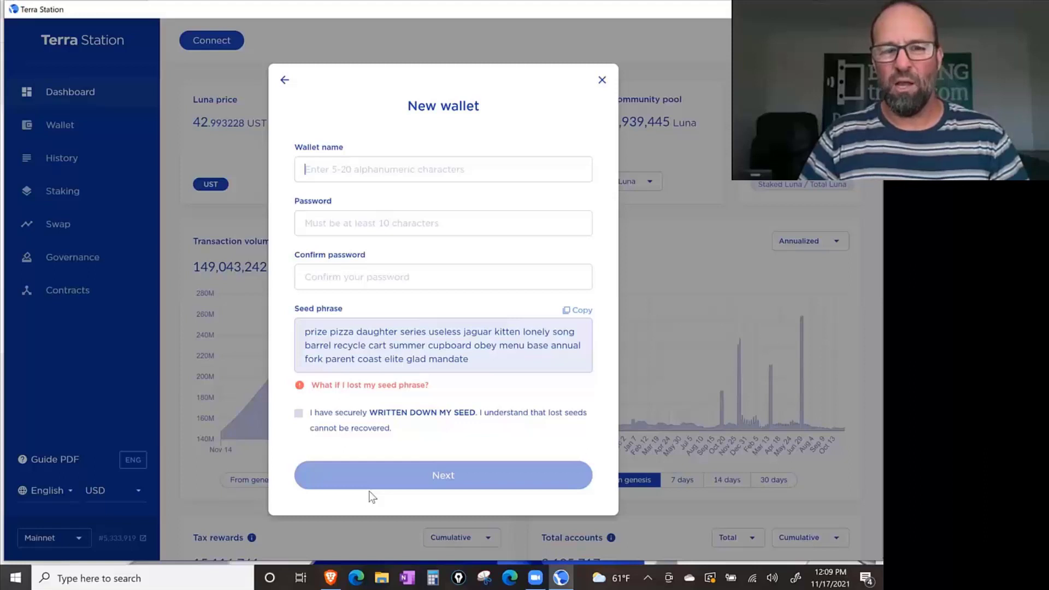
left_click(303, 40)
left_click(227, 42)
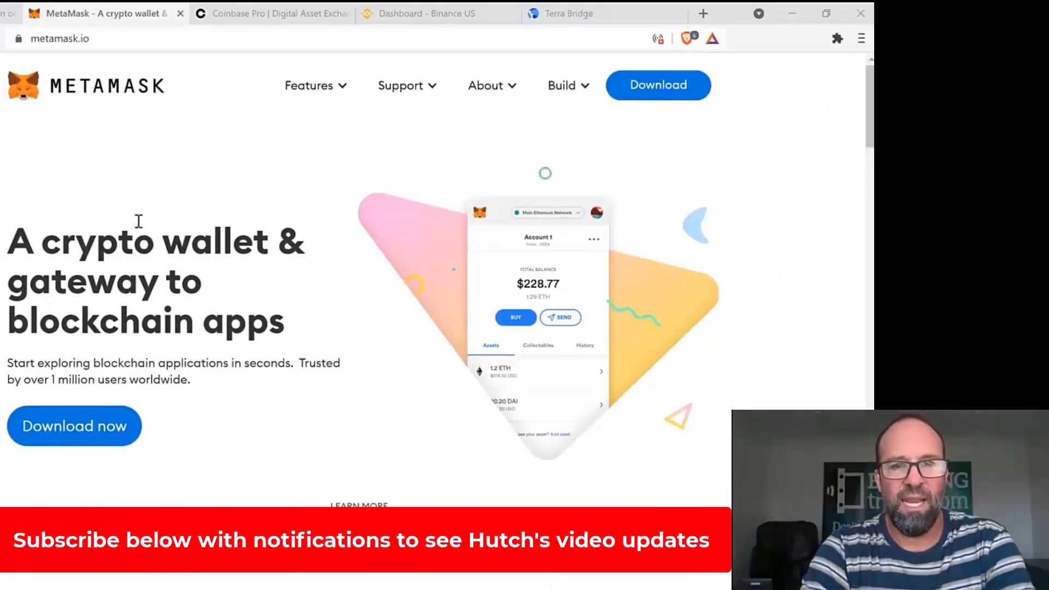
- Switch to the MetaMask site in Brave, open its download page and turn Brave Shields off for the site
left_click(87, 441)
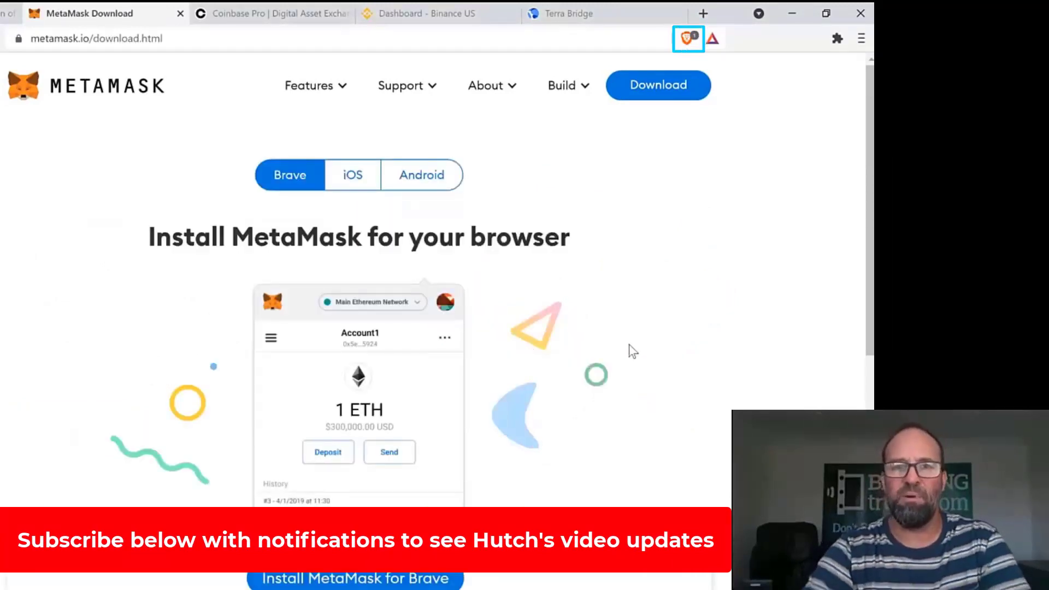
scroll(633, 352, "down", 1)
scroll(633, 351, "down", 1)
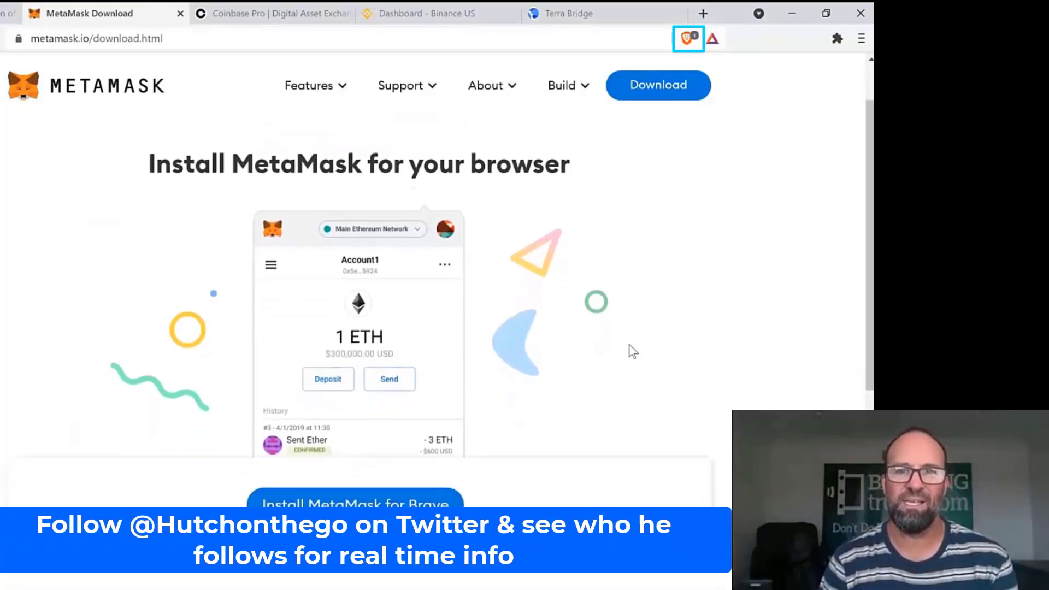
left_click(683, 40)
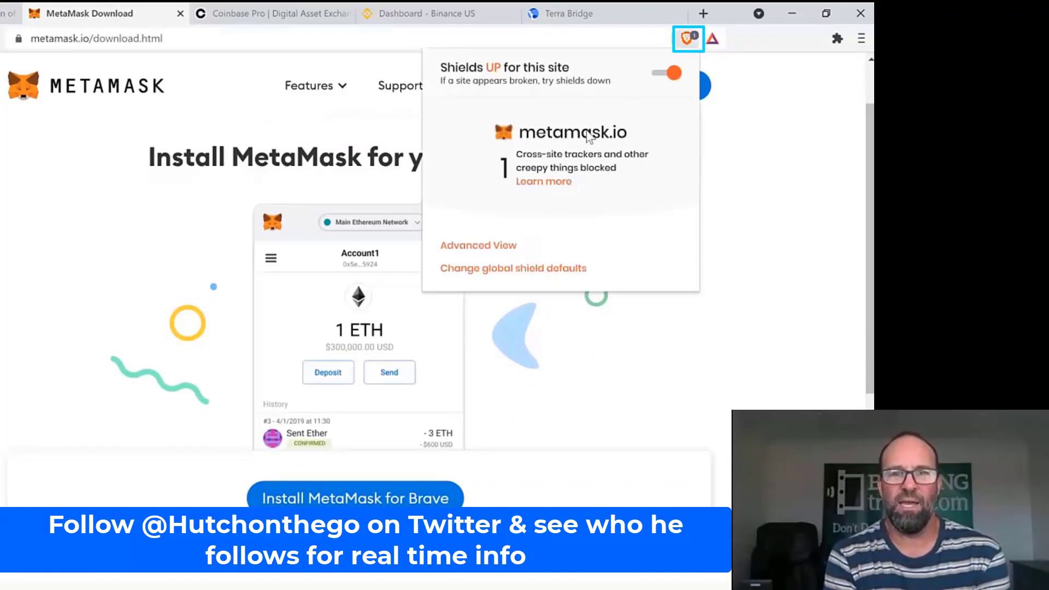
left_click(662, 74)
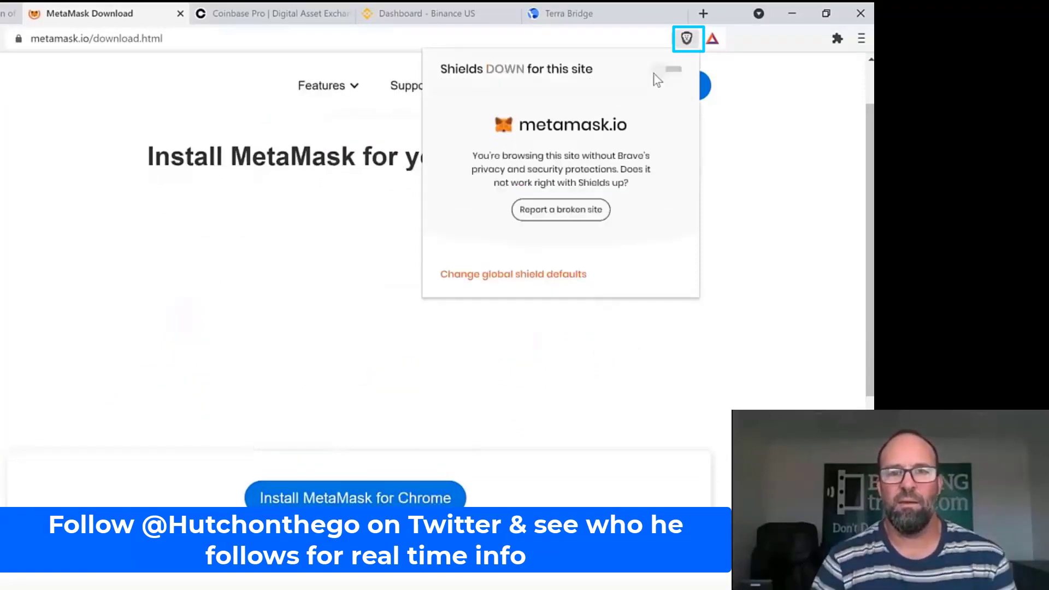
left_click(755, 172)
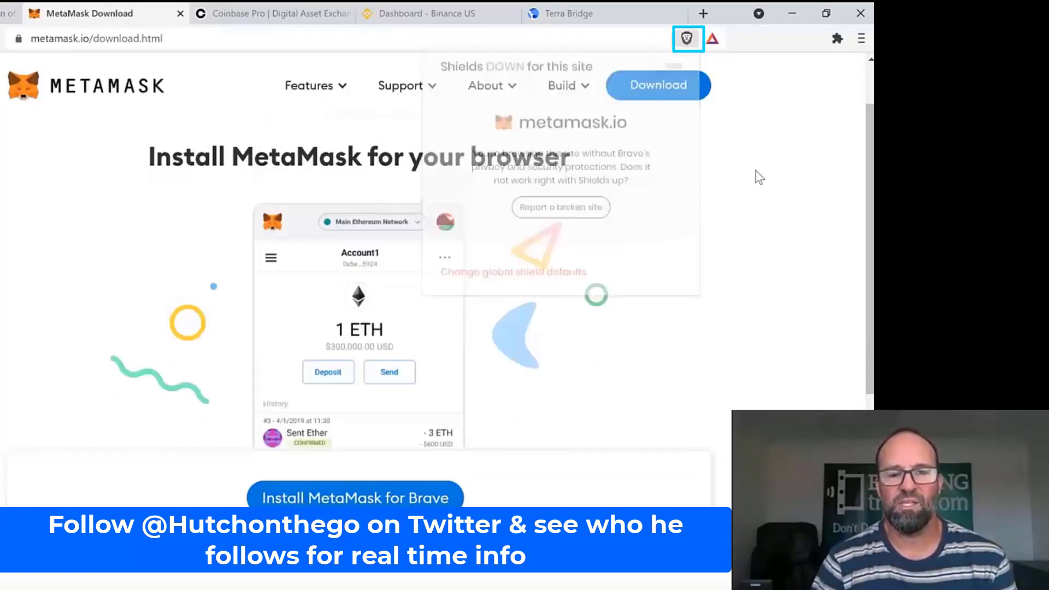
- Install the MetaMask extension in Brave from the Chrome Web Store and start its initial setup
left_click(356, 491)
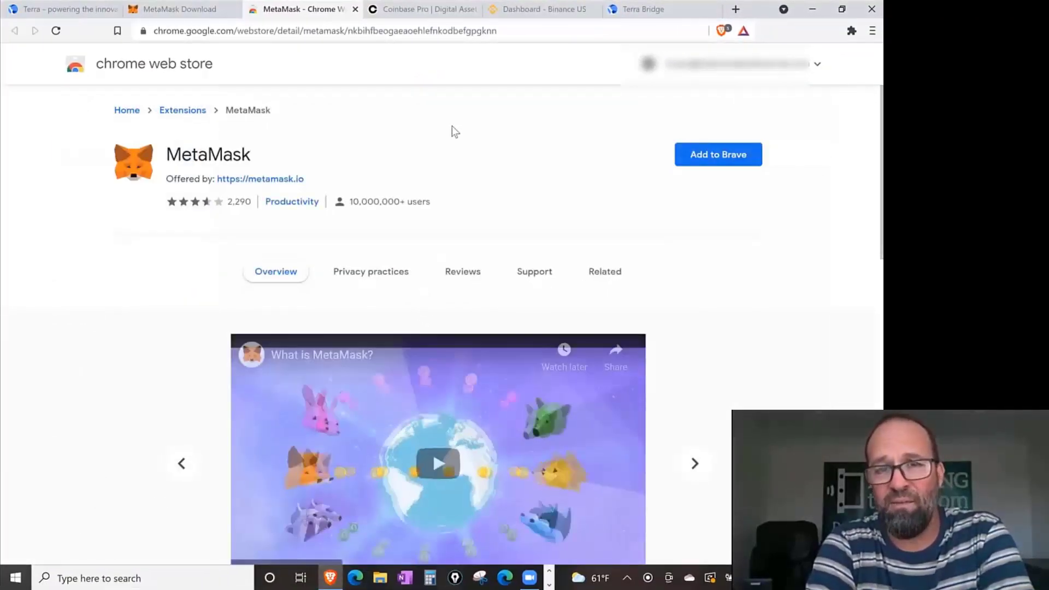
left_click(717, 158)
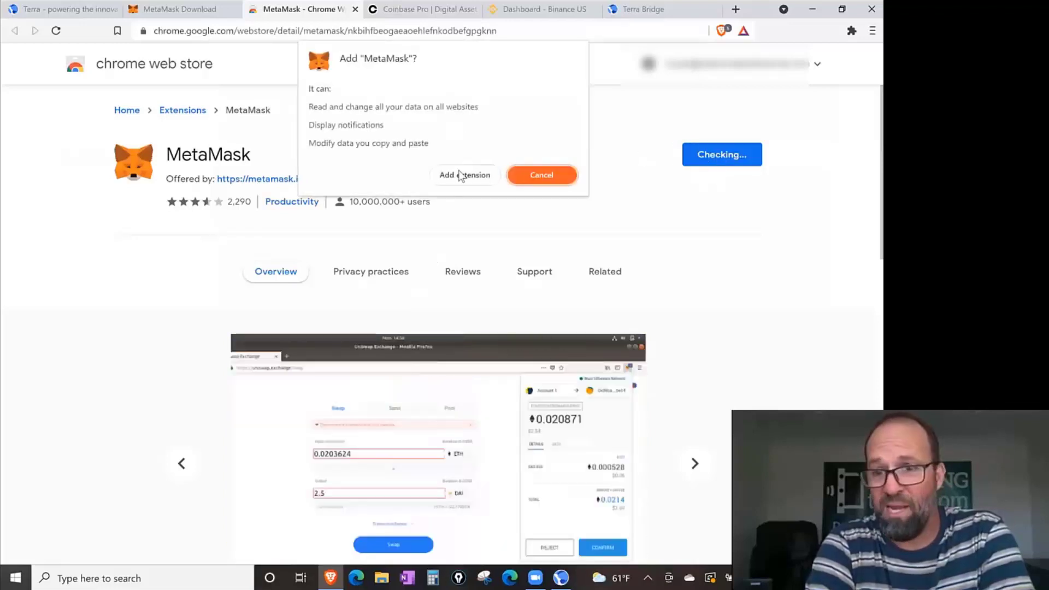
left_click(465, 174)
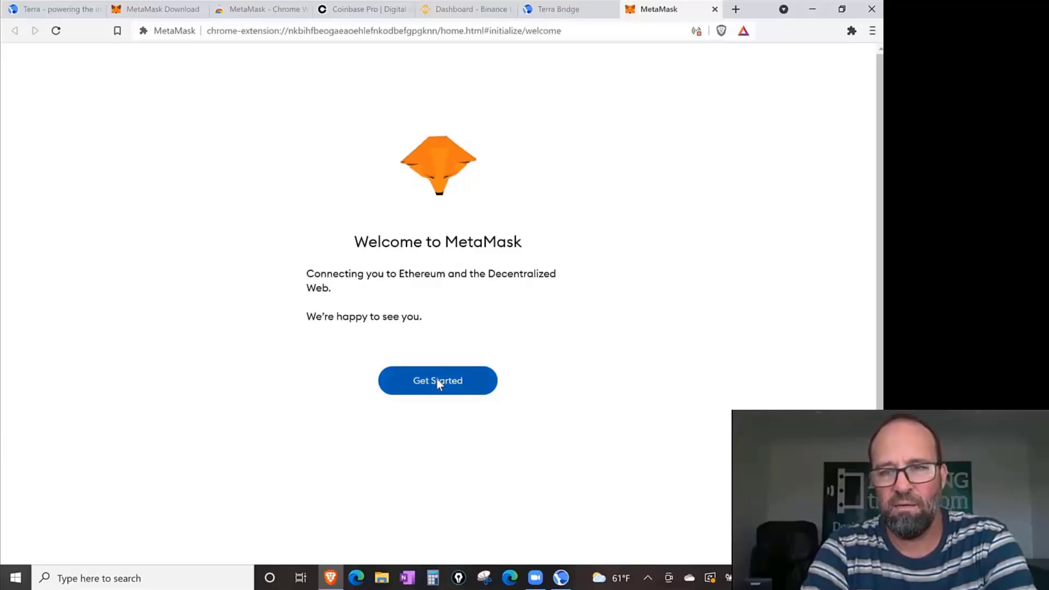
left_click(437, 382)
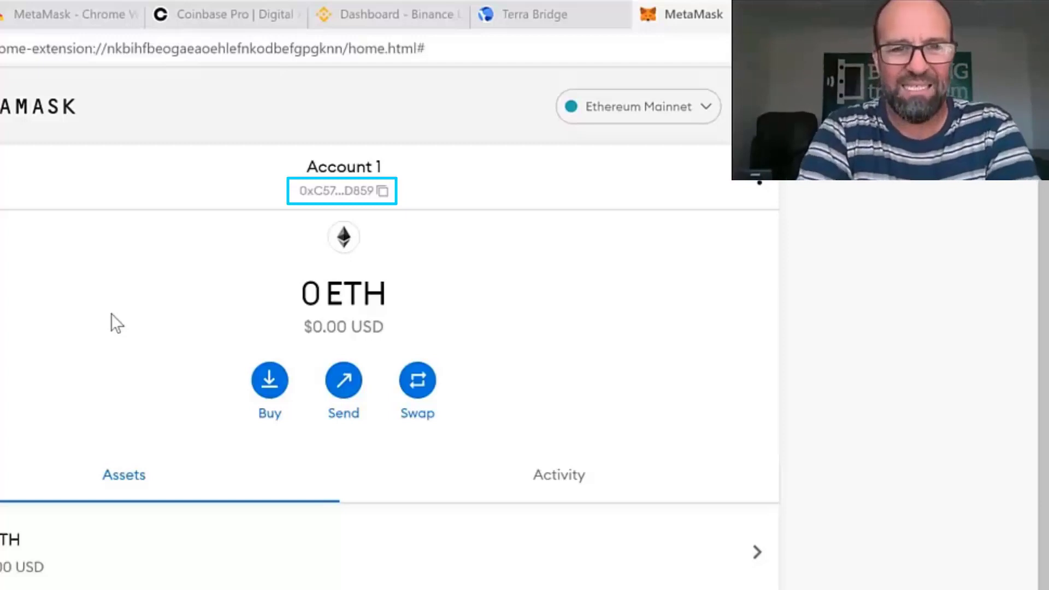
- Copy the MetaMask Account 1 address and open an ETH withdrawal from the Binance.US wallet
left_click(382, 191)
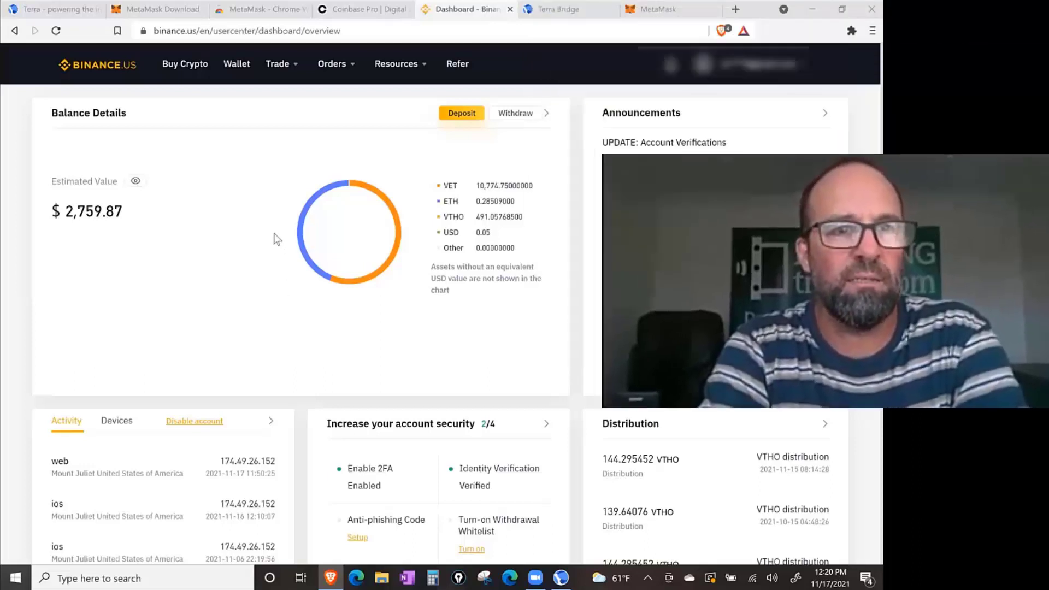
left_click(239, 70)
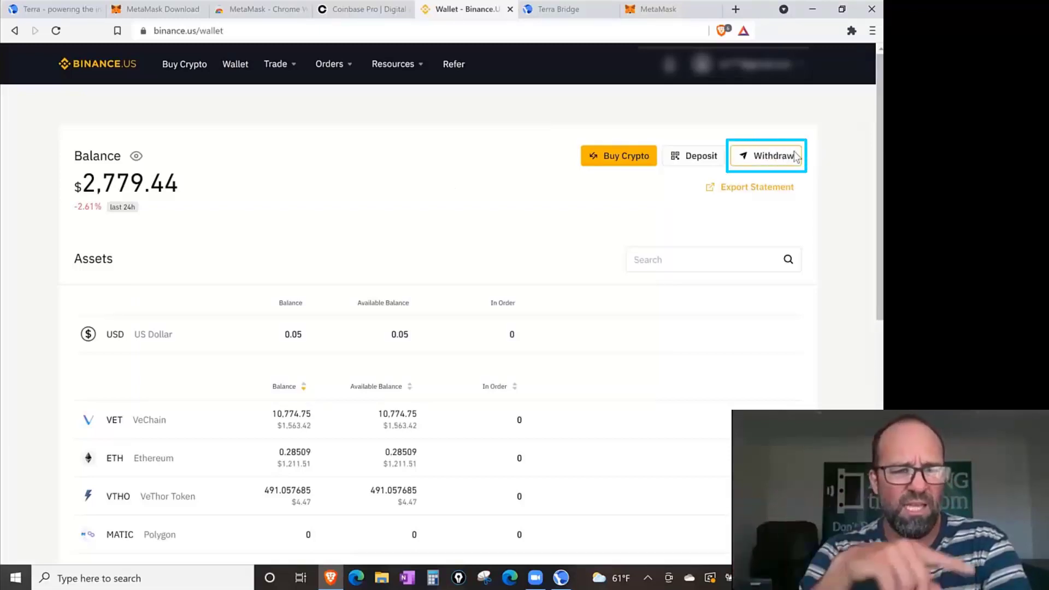
scroll(772, 158, "down", 2)
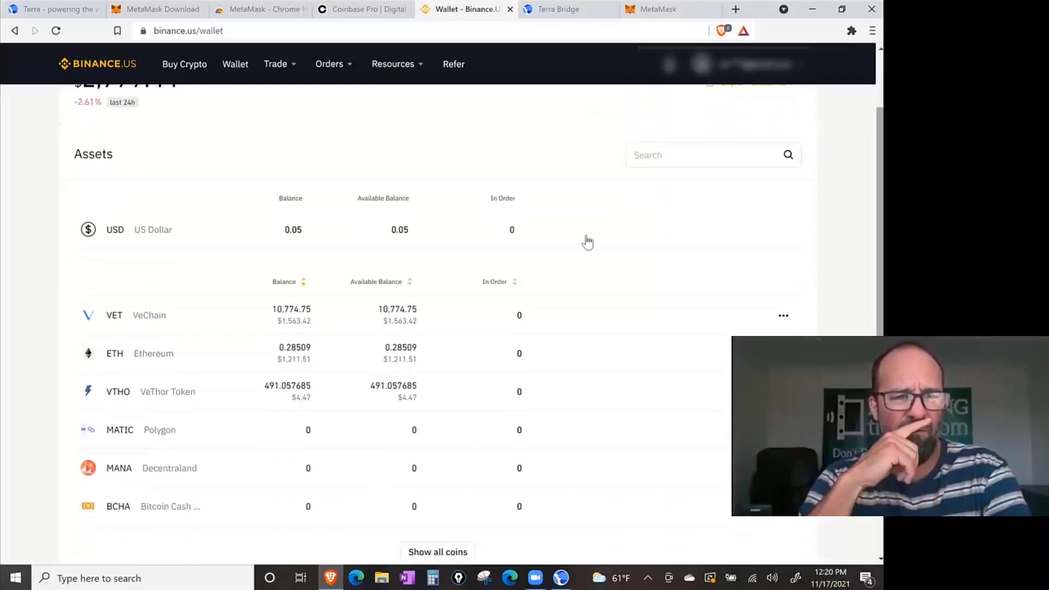
mouse_move(147, 358)
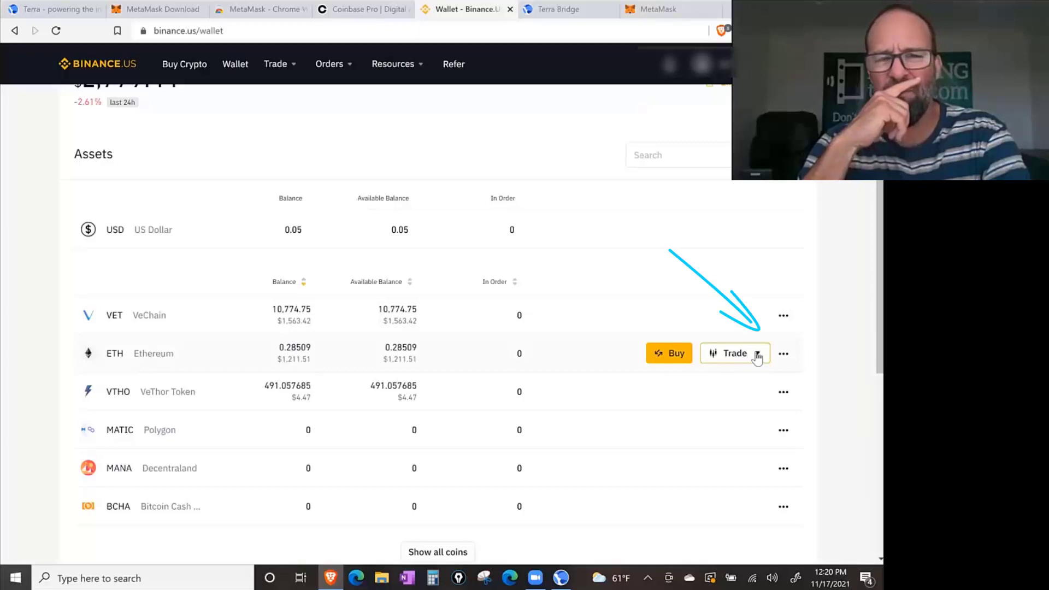
left_click(784, 357)
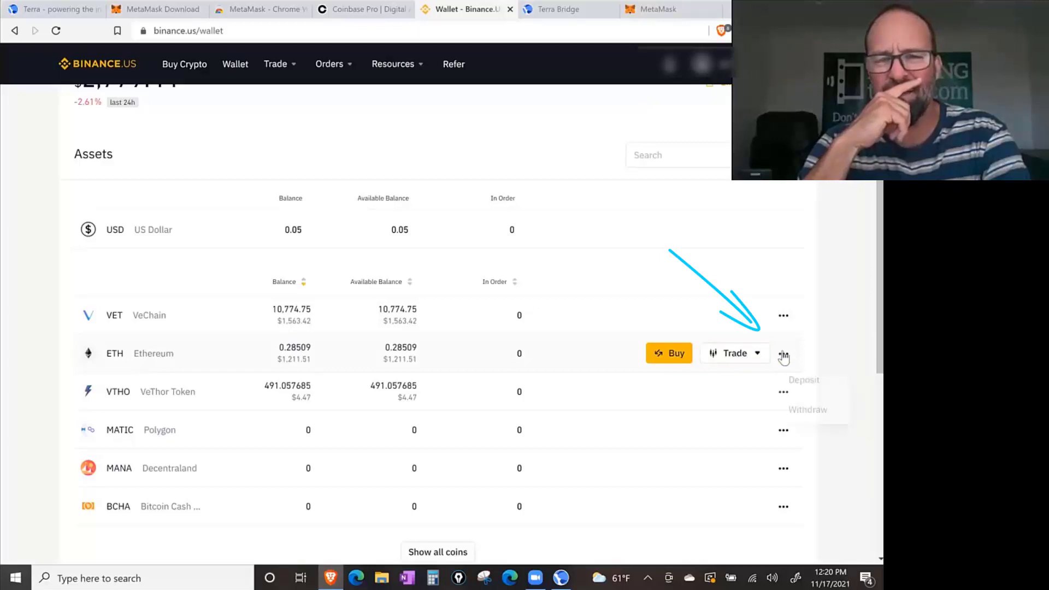
left_click(803, 409)
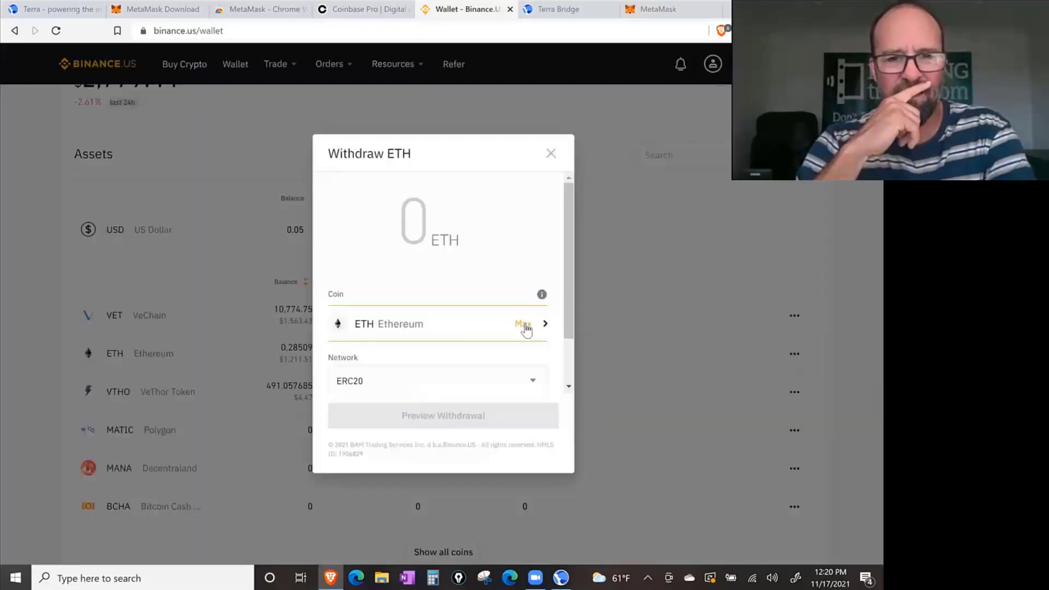
- Set the ETH withdrawal to the maximum of 0.28509 ETH and paste the copied MetaMask address as the recipient
left_click(524, 324)
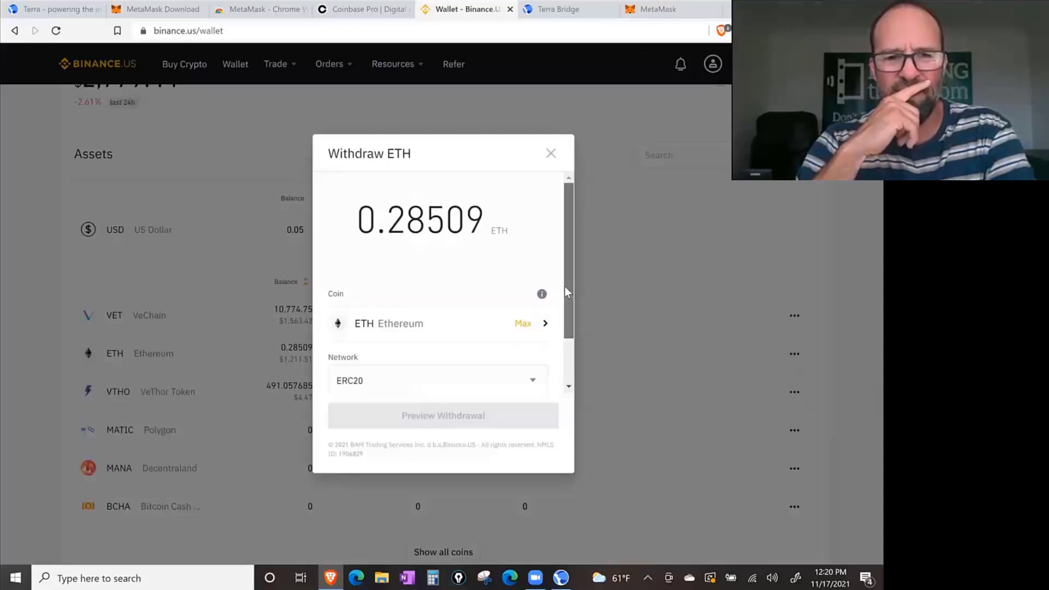
left_click_drag(565, 290, 577, 343)
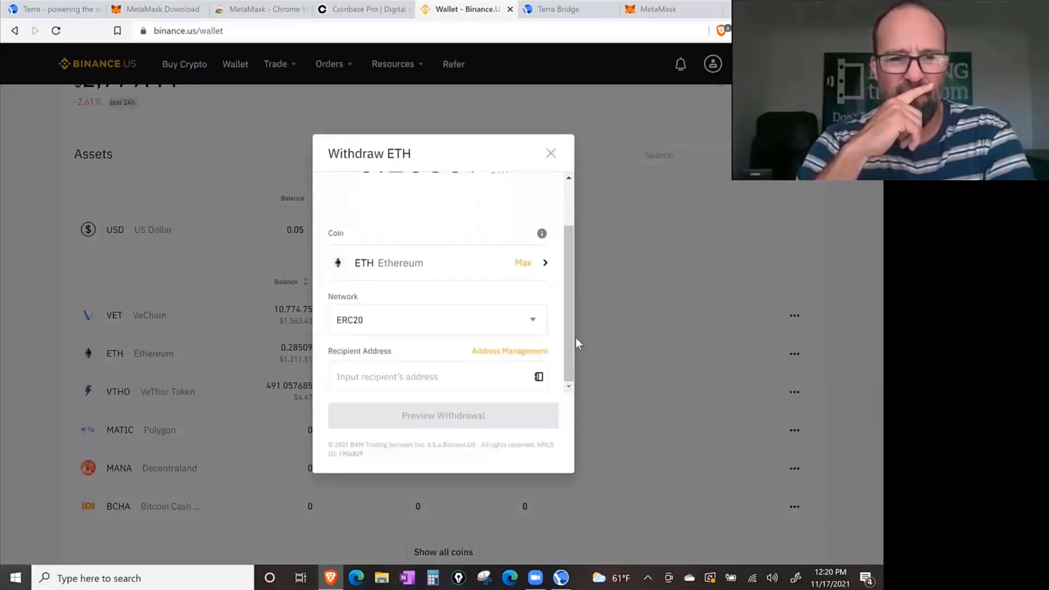
left_click(438, 375)
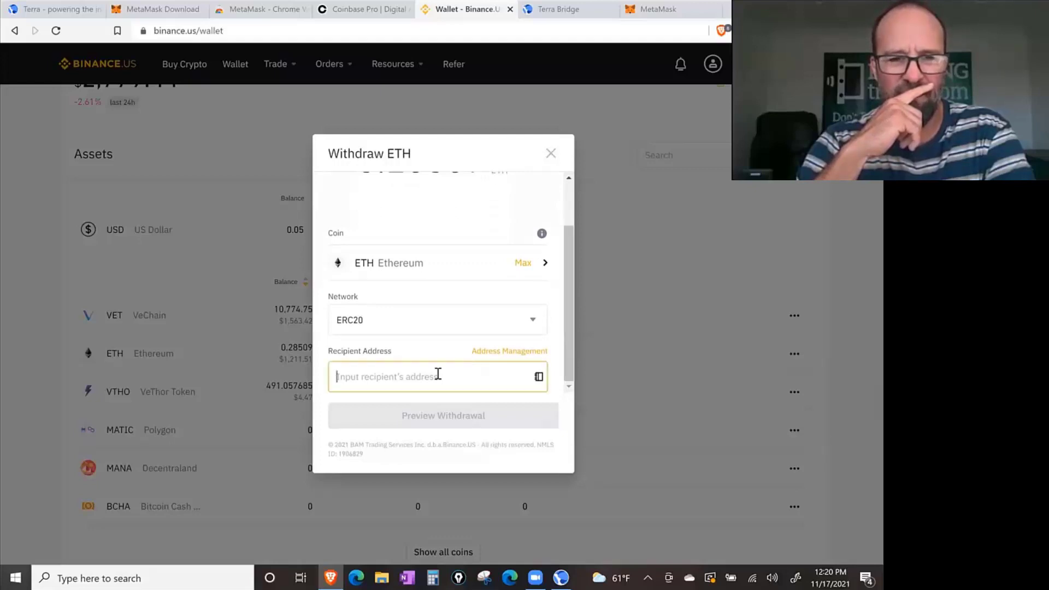
right_click(407, 377)
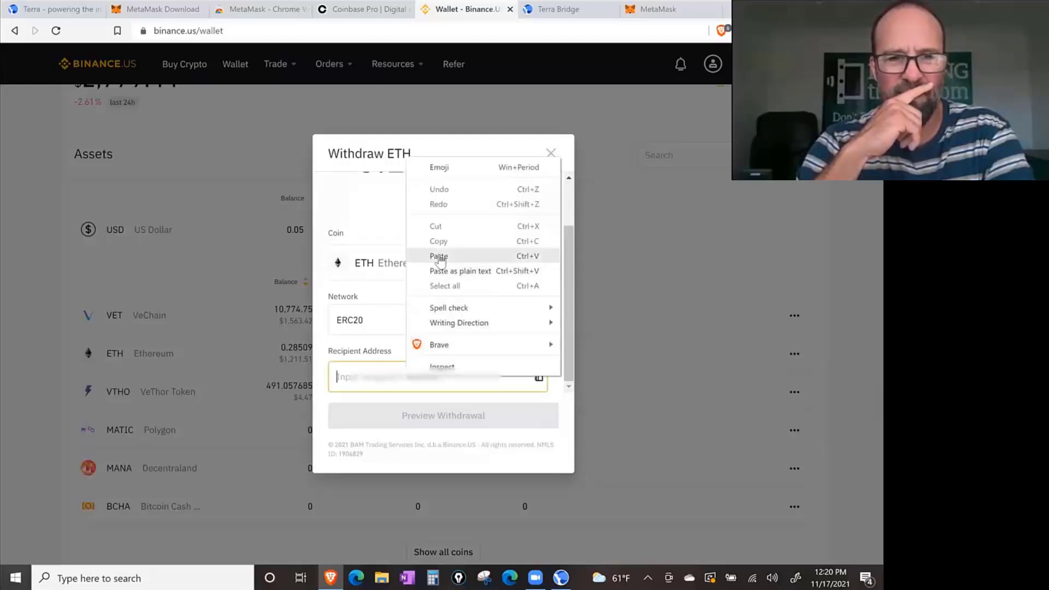
left_click(438, 250)
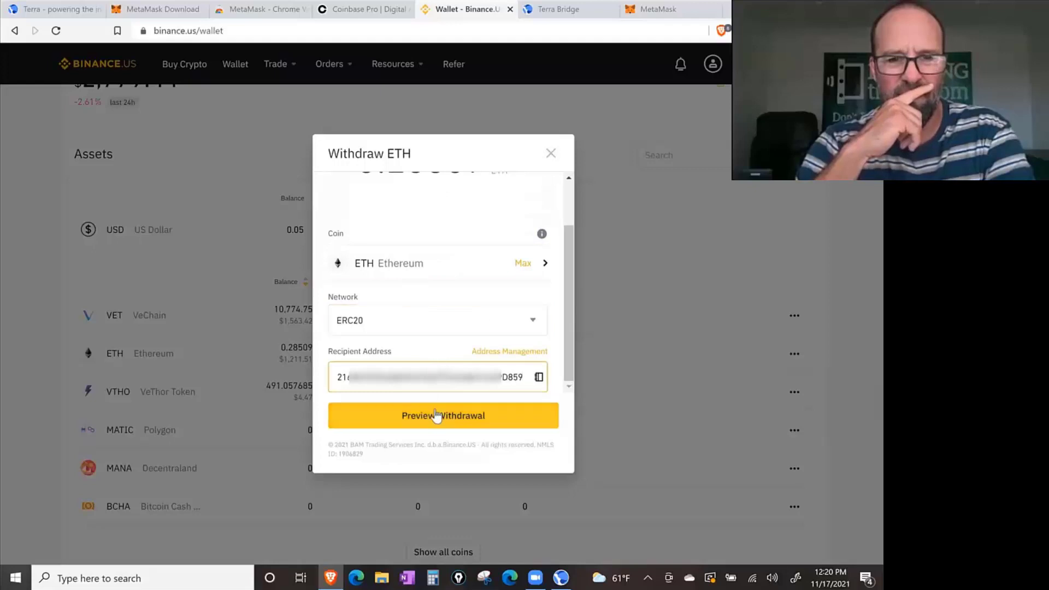
- Preview and confirm the ETH withdrawal, and return to the ETH balance to check the amount in order
left_click(435, 416)
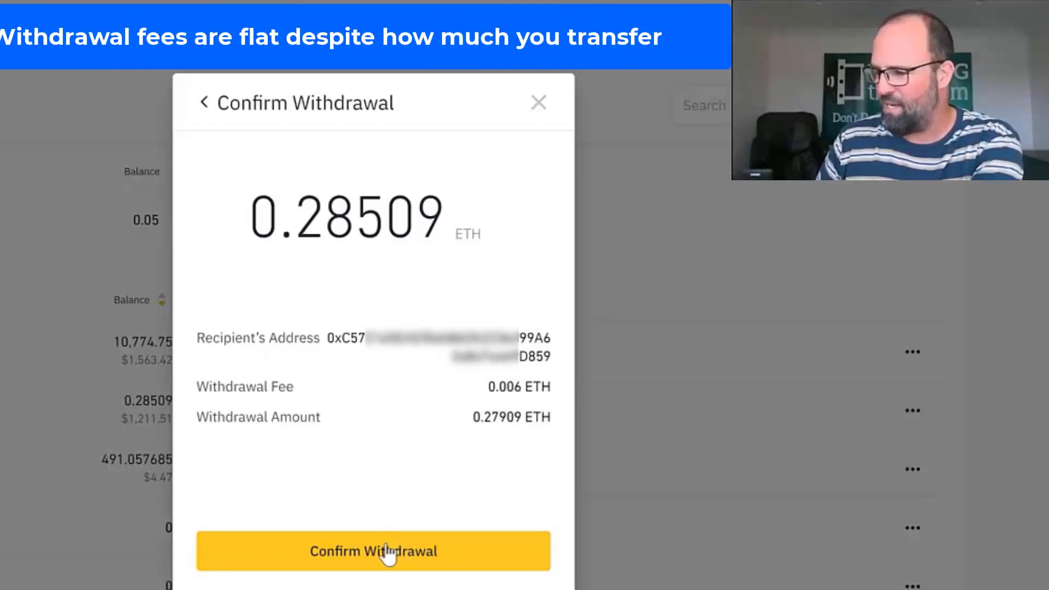
left_click(386, 551)
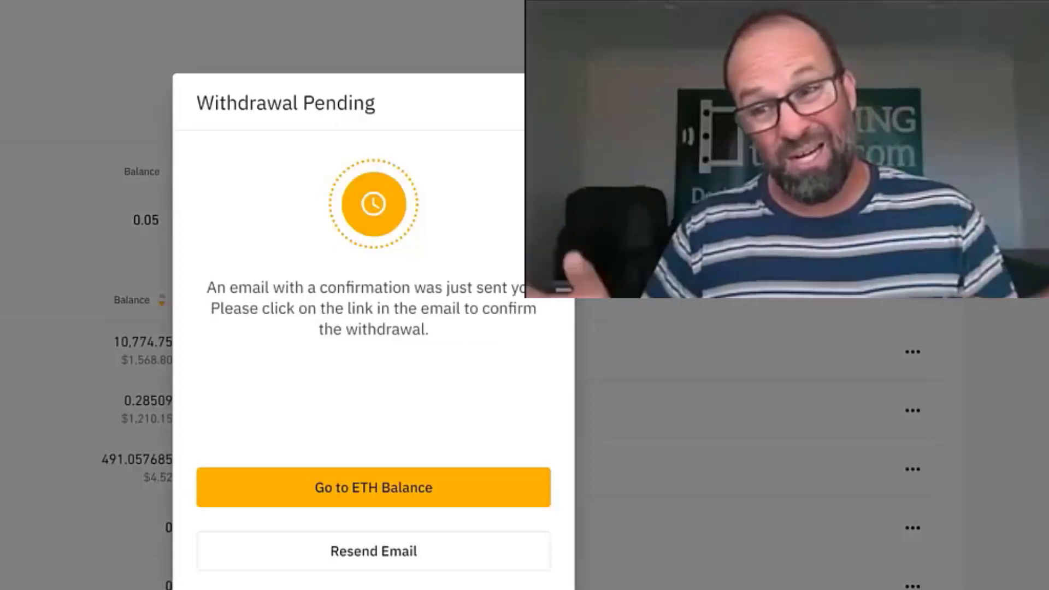
left_click(385, 495)
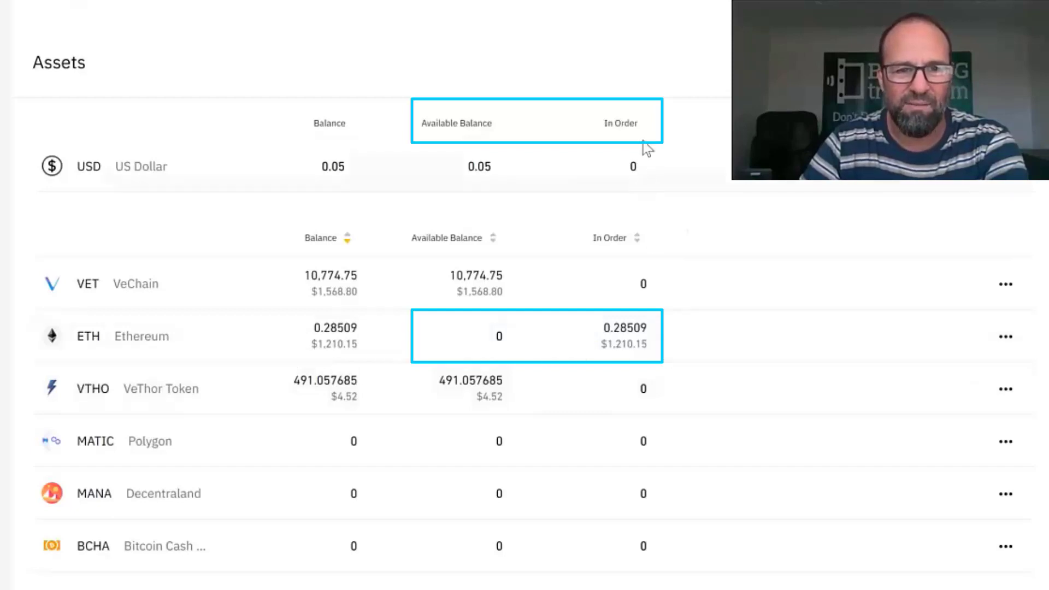
left_click_drag(640, 124, 594, 120)
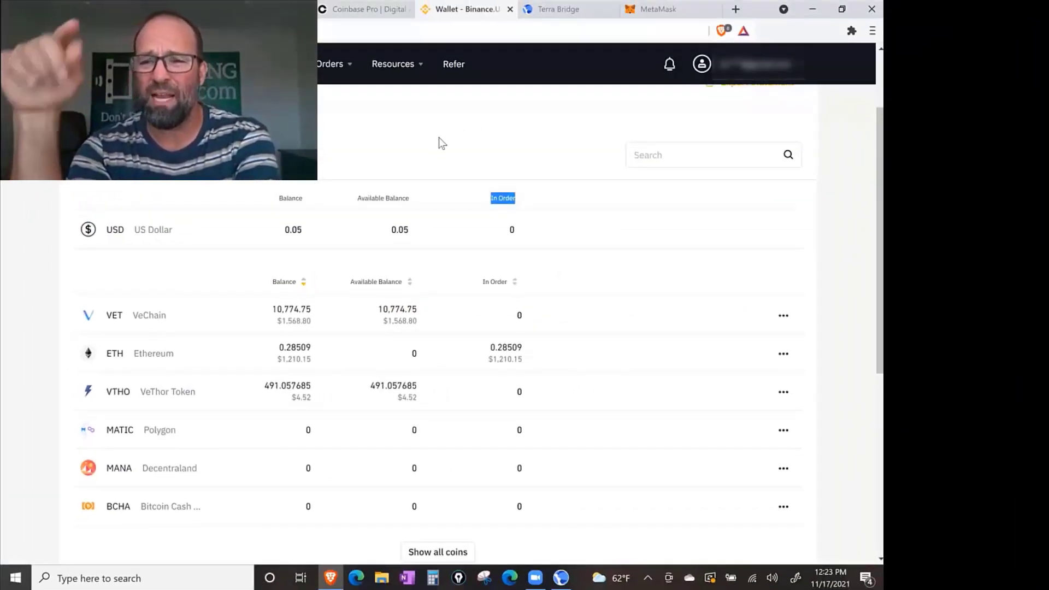
- View the Binance.US account security settings, and check the MetaMask wallet for the incoming ETH
mouse_move(703, 75)
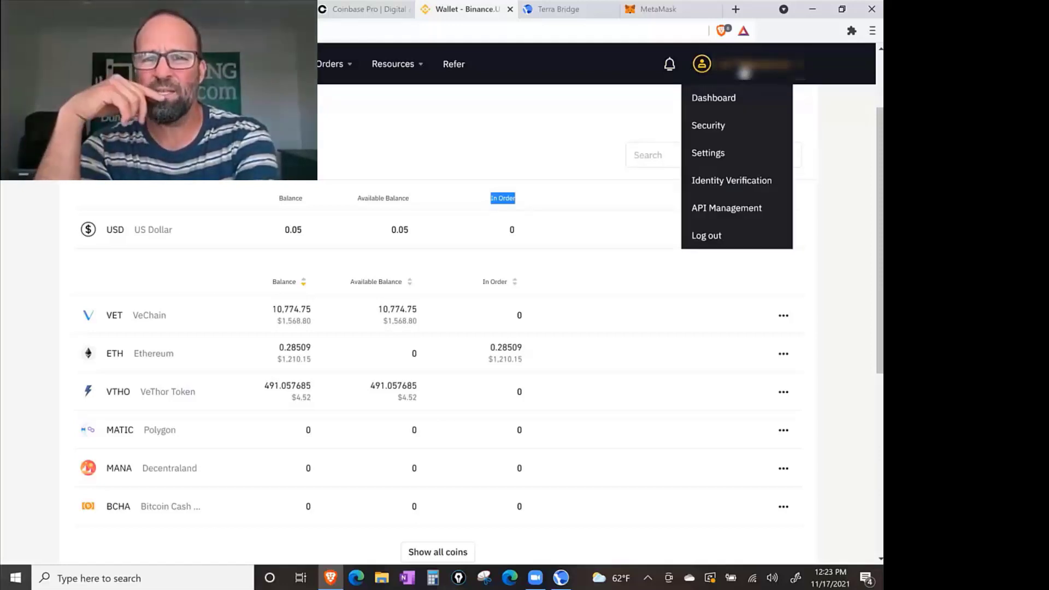
left_click(715, 125)
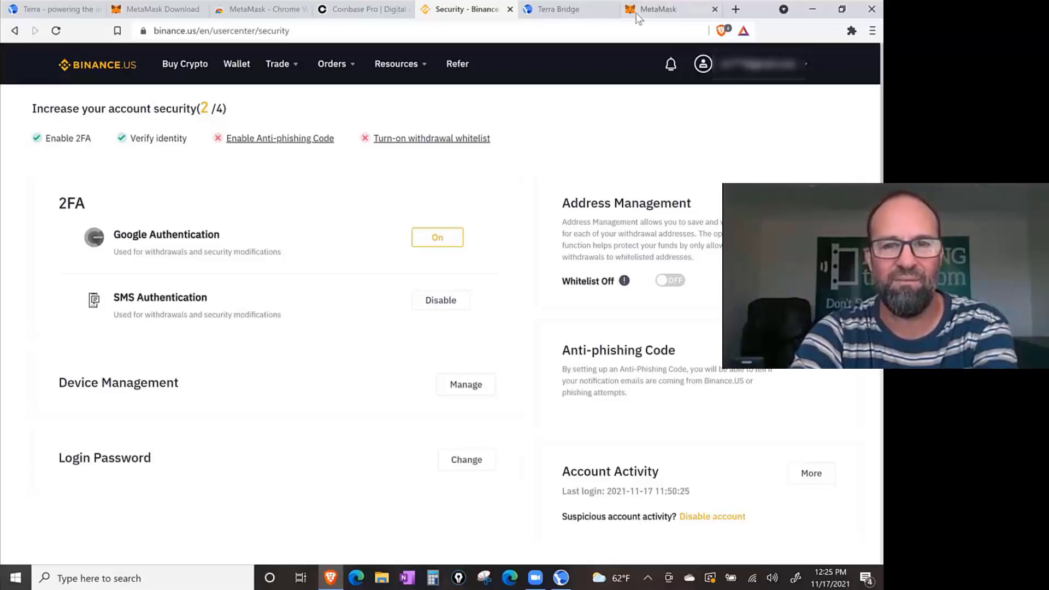
left_click(671, 7)
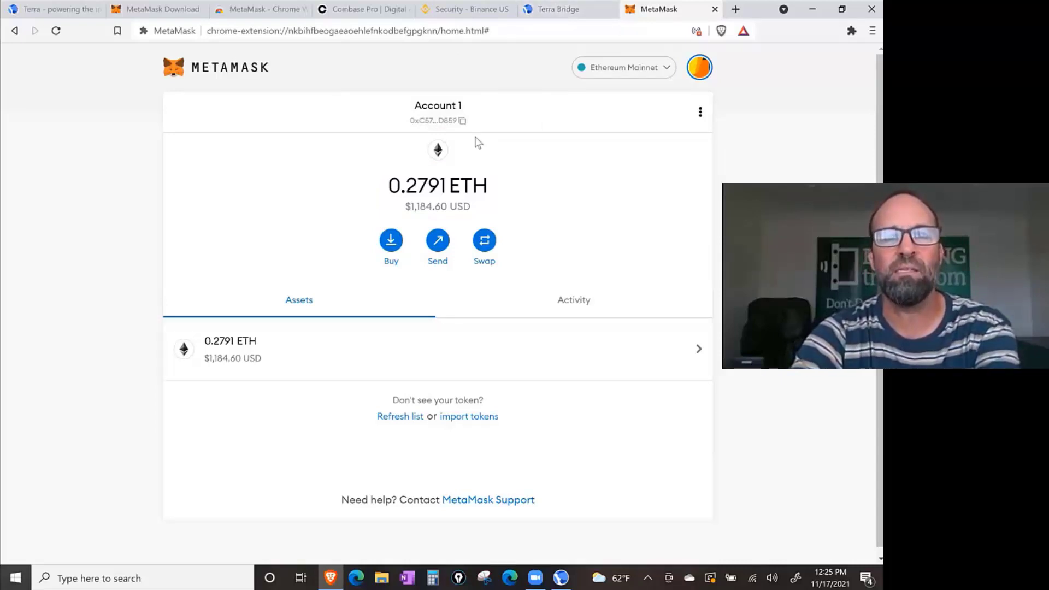
- Switch to Coinbase Pro, open the Wrapped Luna holding, and start a WLUNA withdrawal to a crypto address
left_click(376, 12)
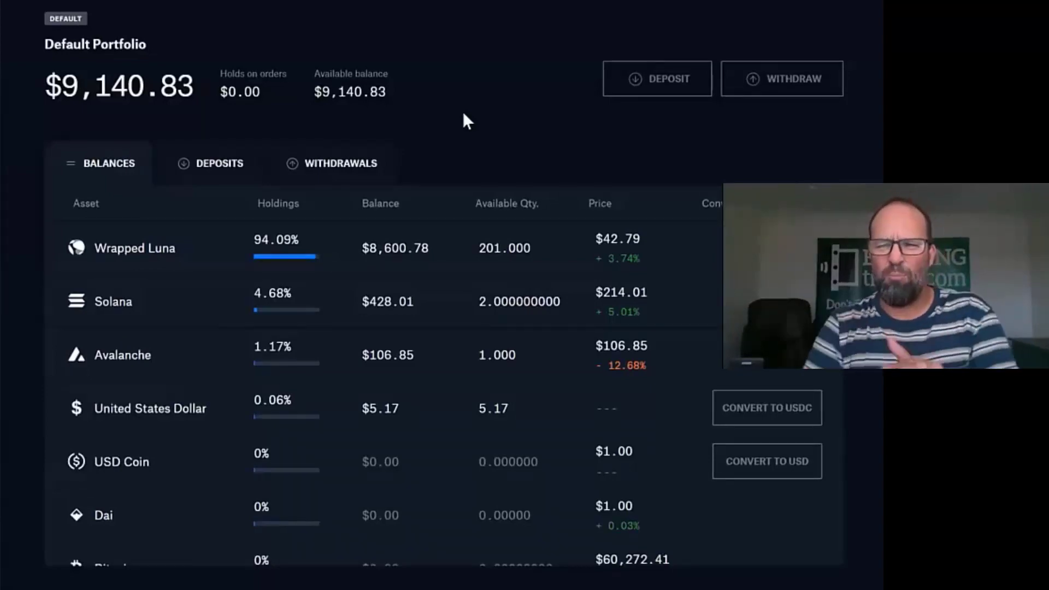
left_click(139, 254)
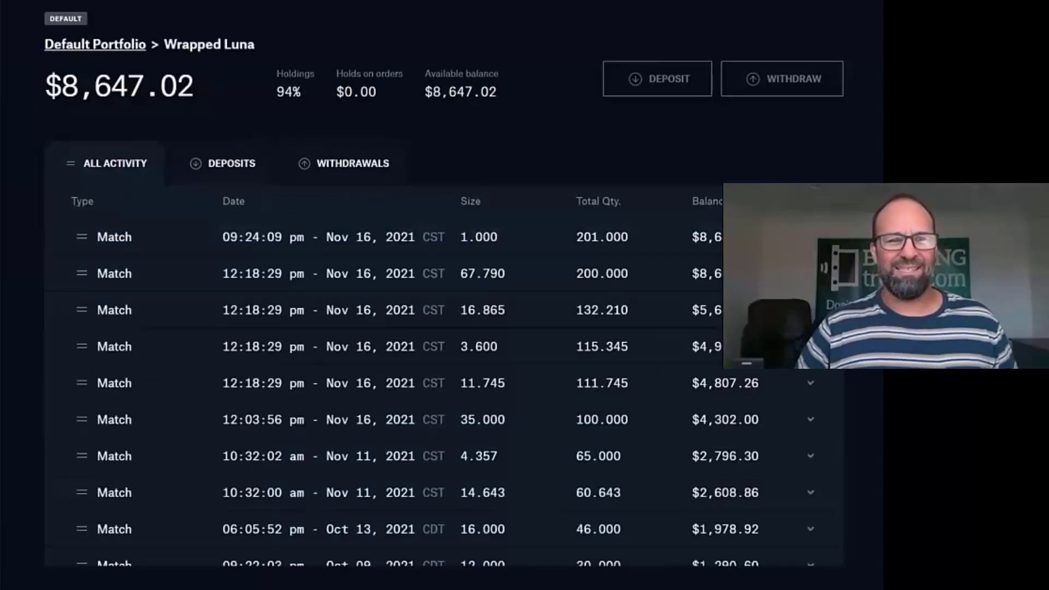
key("alt+Left")
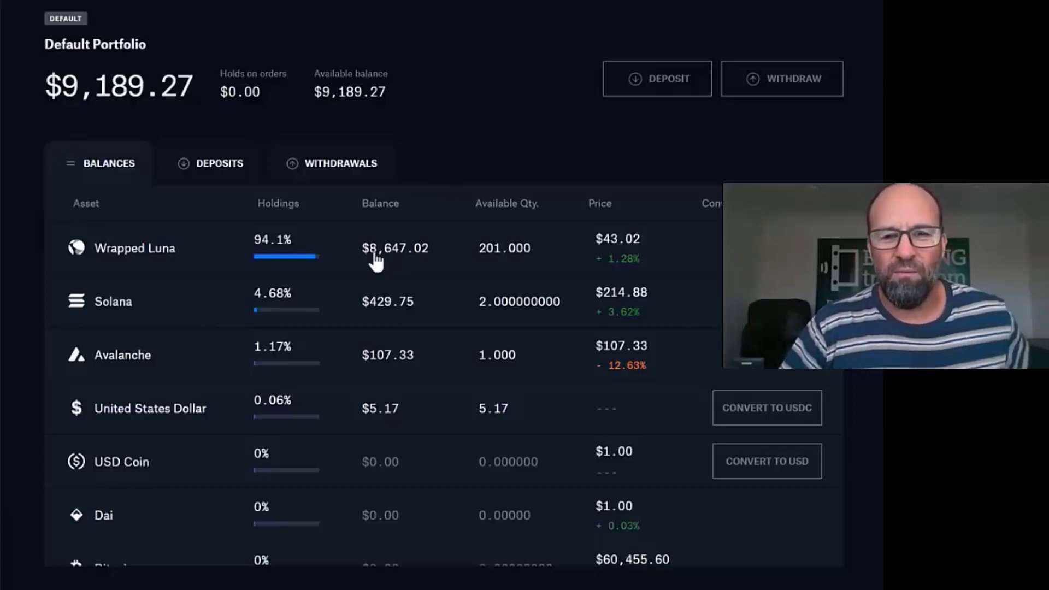
left_click(103, 251)
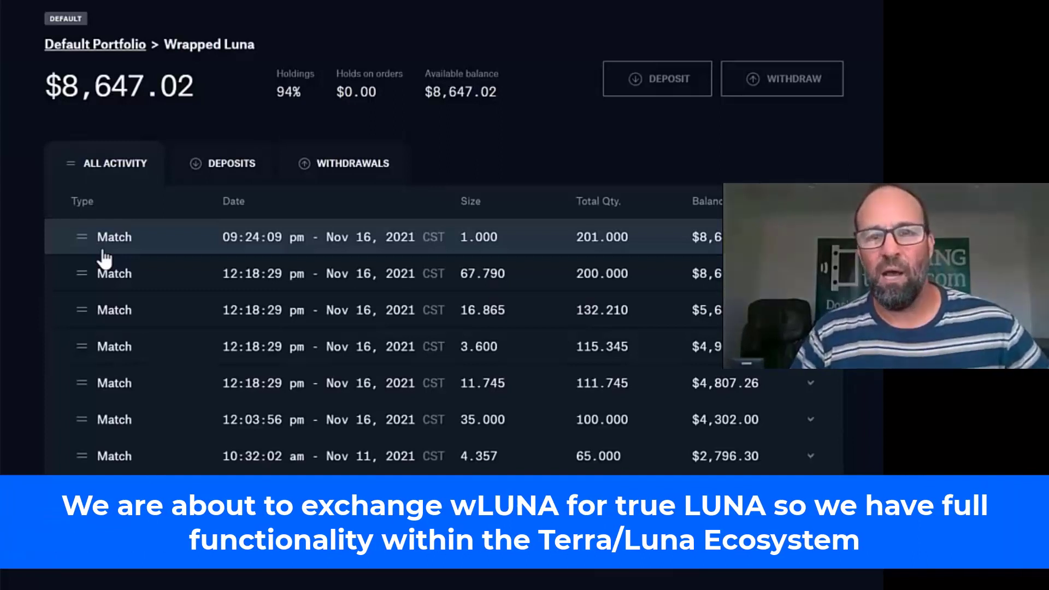
left_click(784, 80)
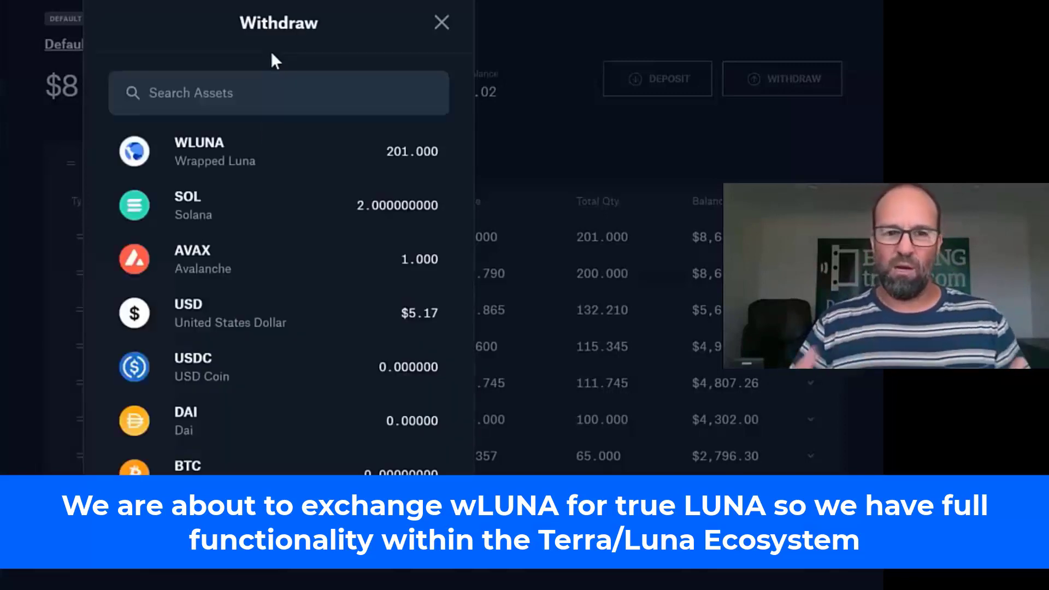
left_click(217, 150)
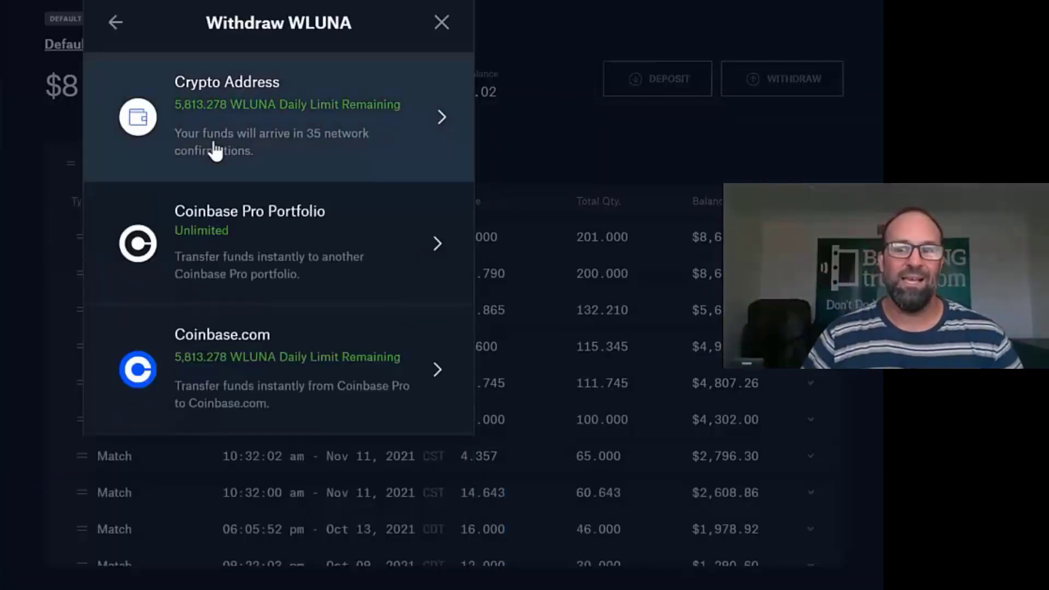
left_click(297, 129)
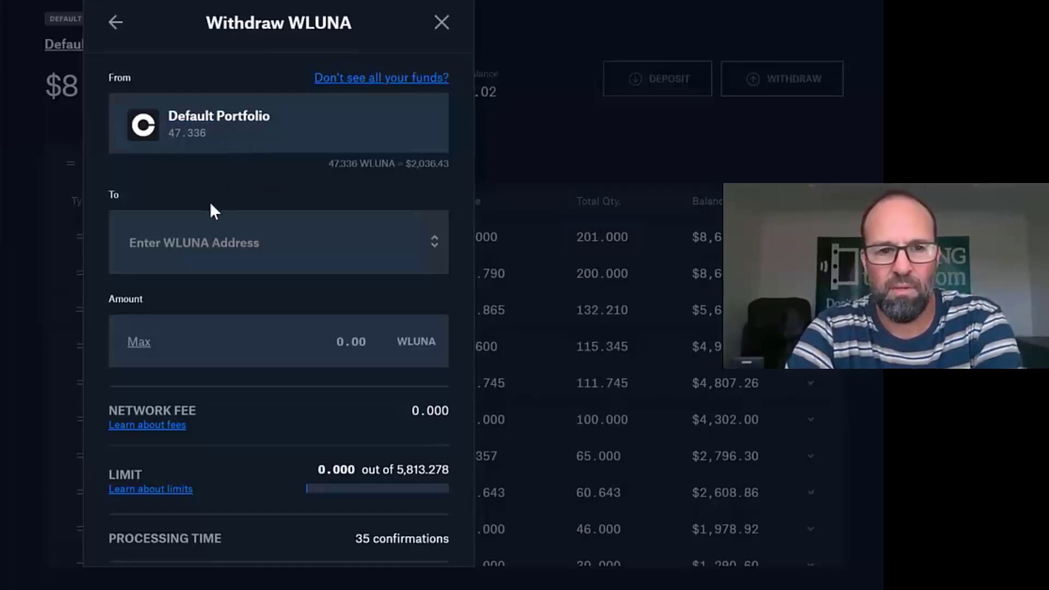
- Set the WLUNA withdrawal to the maximum of 47.336 and use the copied MetaMask address as its destination
left_click(326, 346)
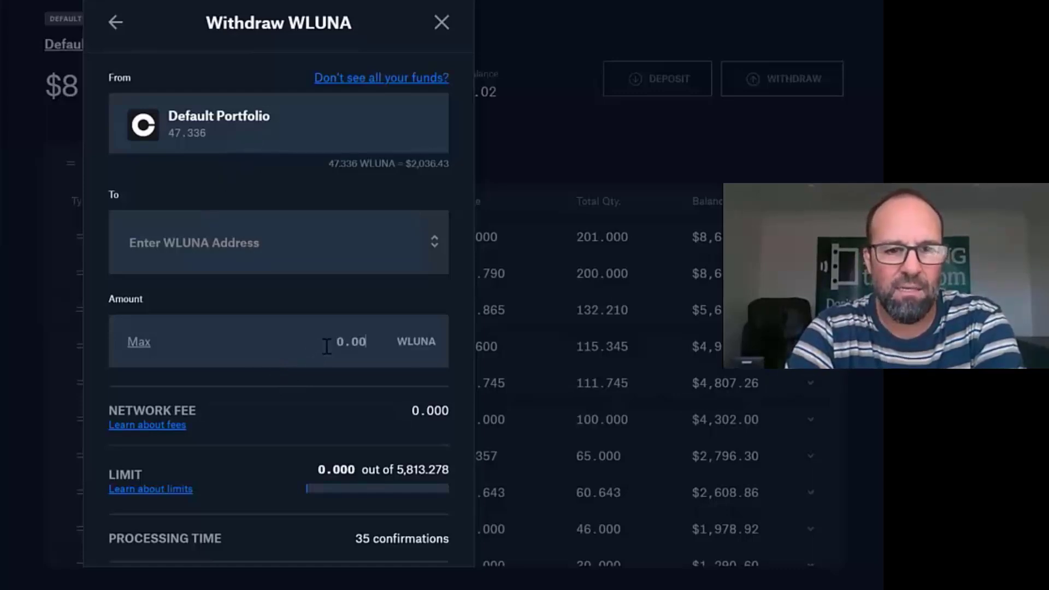
left_click(139, 344)
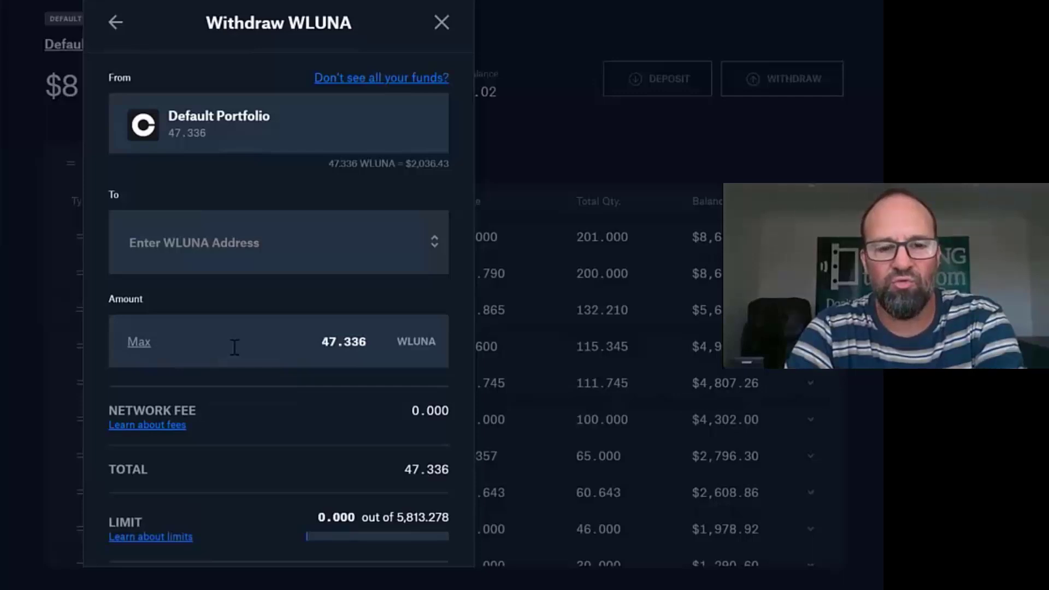
left_click(265, 254)
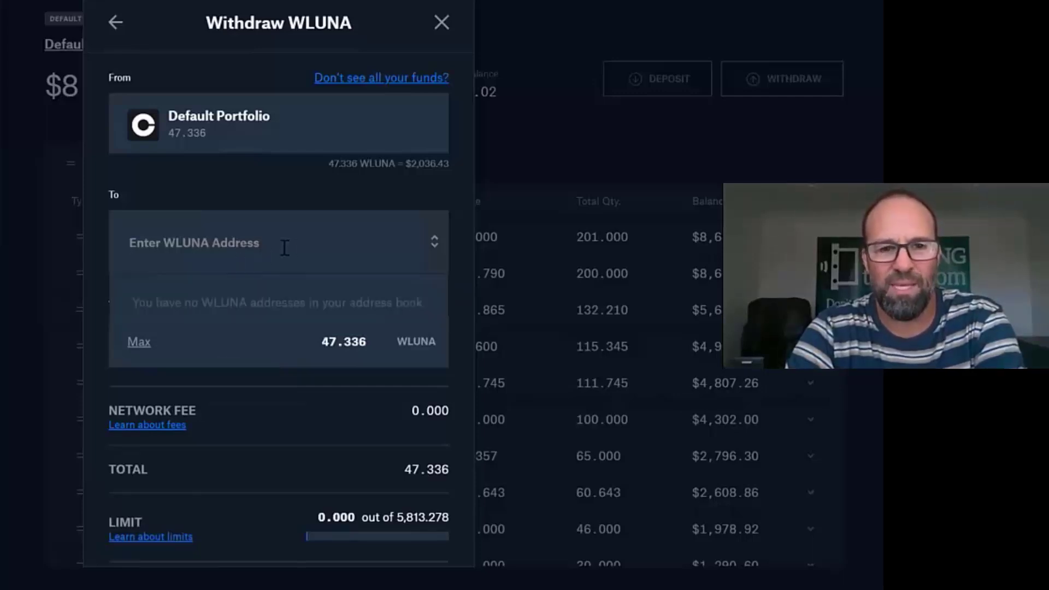
right_click(204, 243)
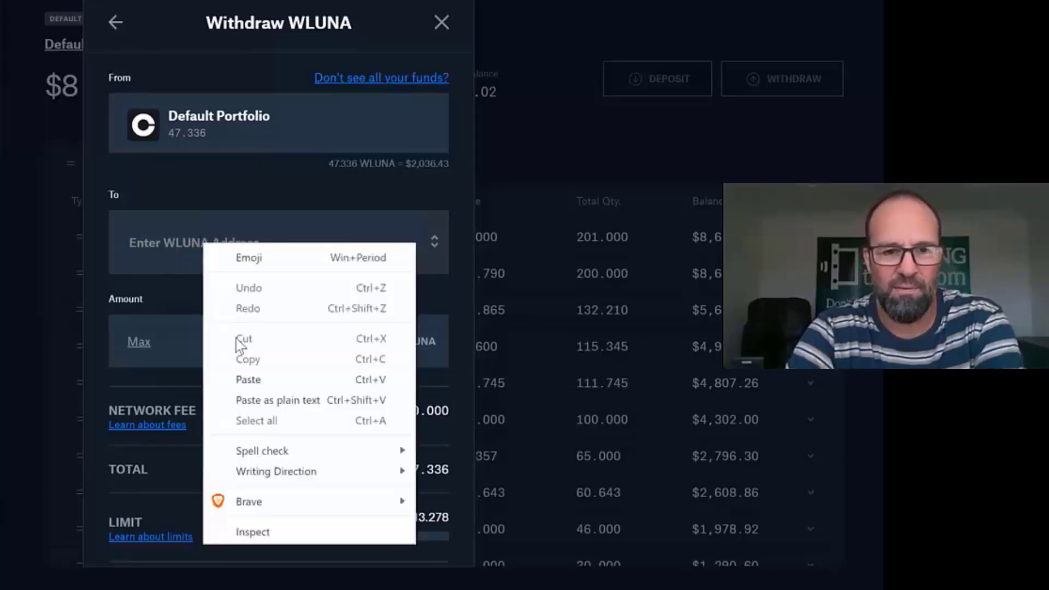
left_click(248, 379)
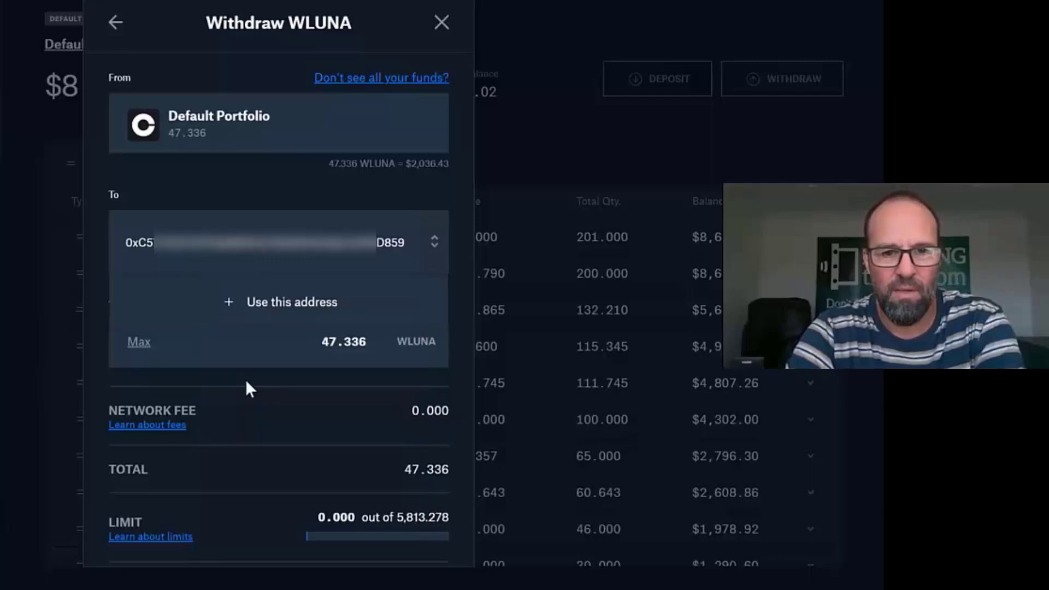
left_click(283, 308)
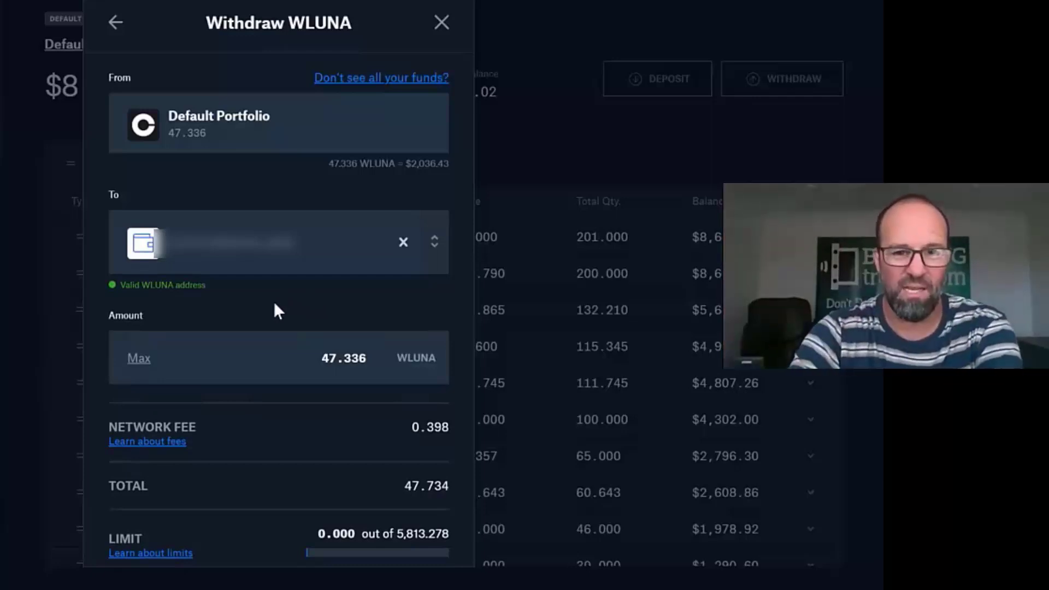
- Set the withdrawal amount to 46 WLUNA, enter the 2-step verification code, and submit the withdrawal
scroll(274, 304, "down", 2)
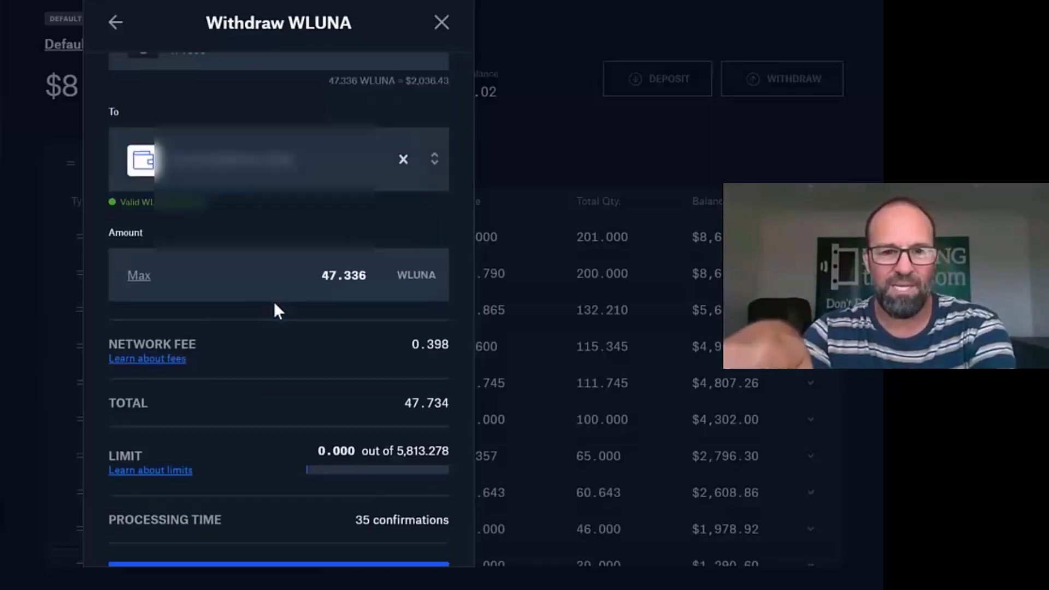
scroll(274, 300, "down", 1)
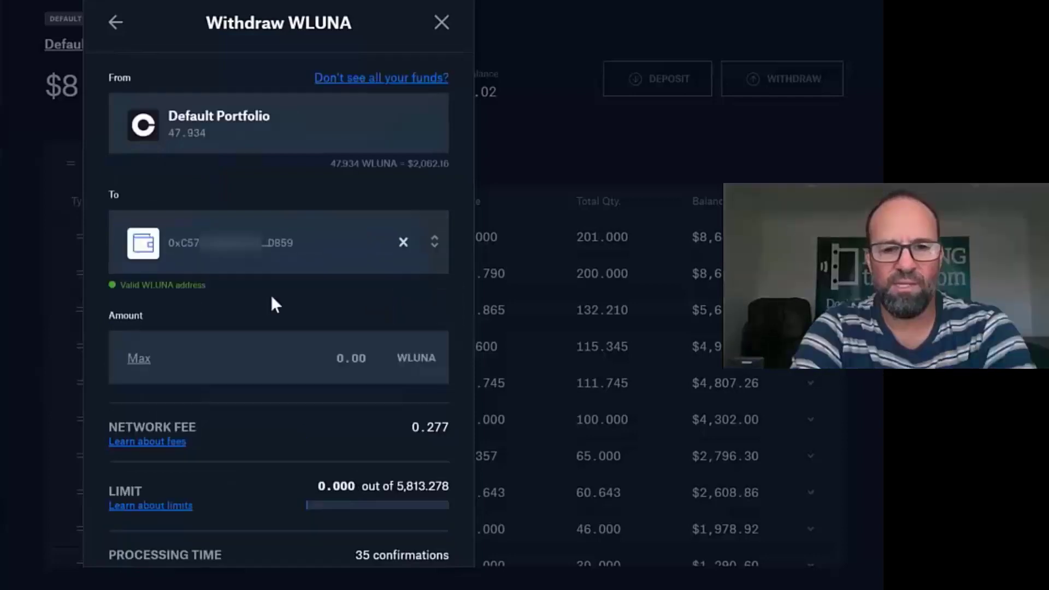
left_click(347, 359)
type("46")
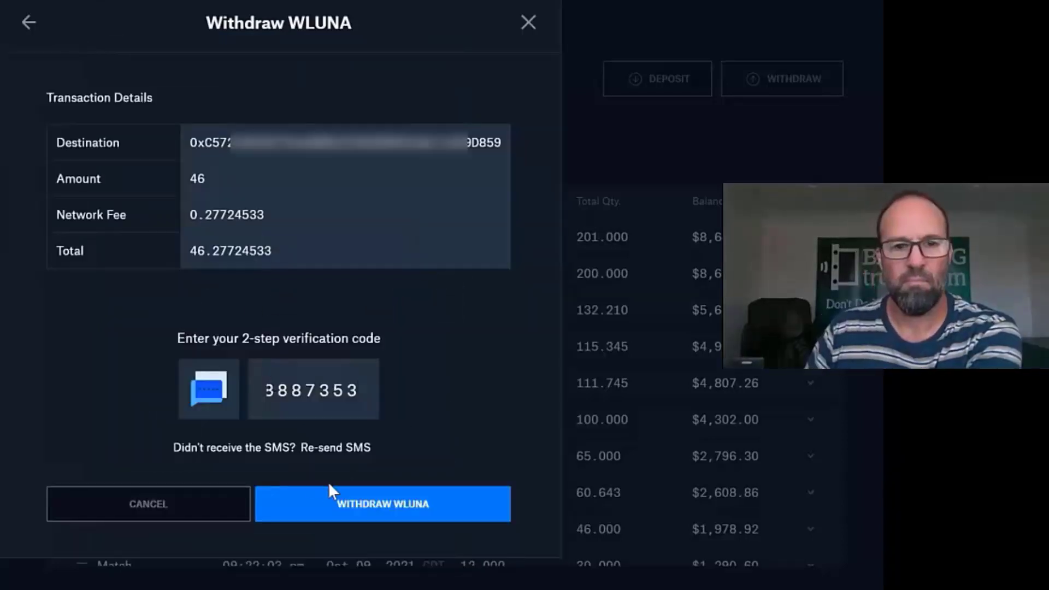
left_click(344, 501)
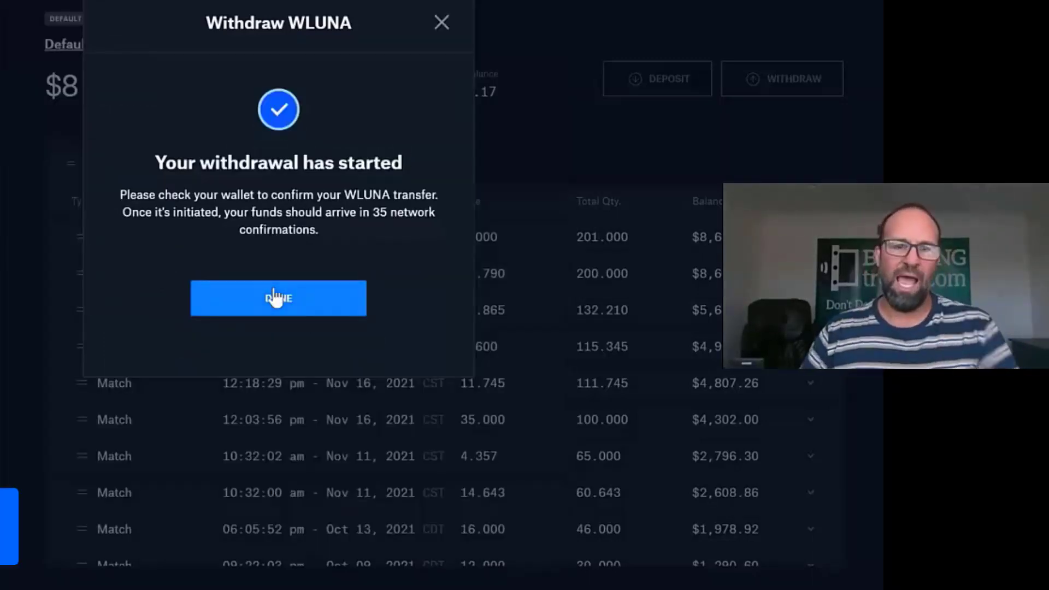
left_click(276, 298)
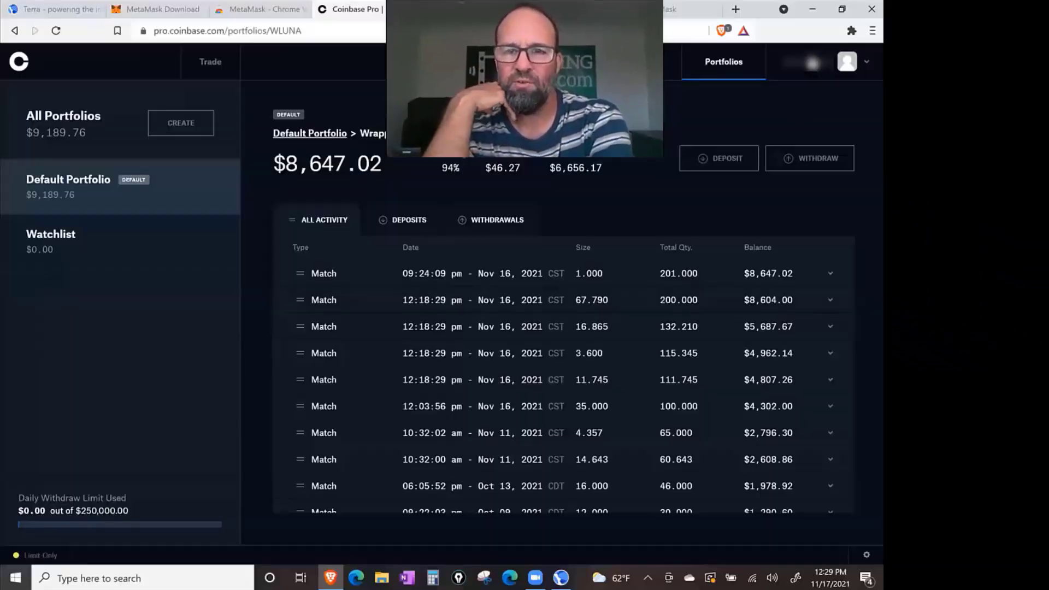
- View the Coinbase Pro address book, and check the ETH activity of Account 1 in MetaMask
left_click(813, 63)
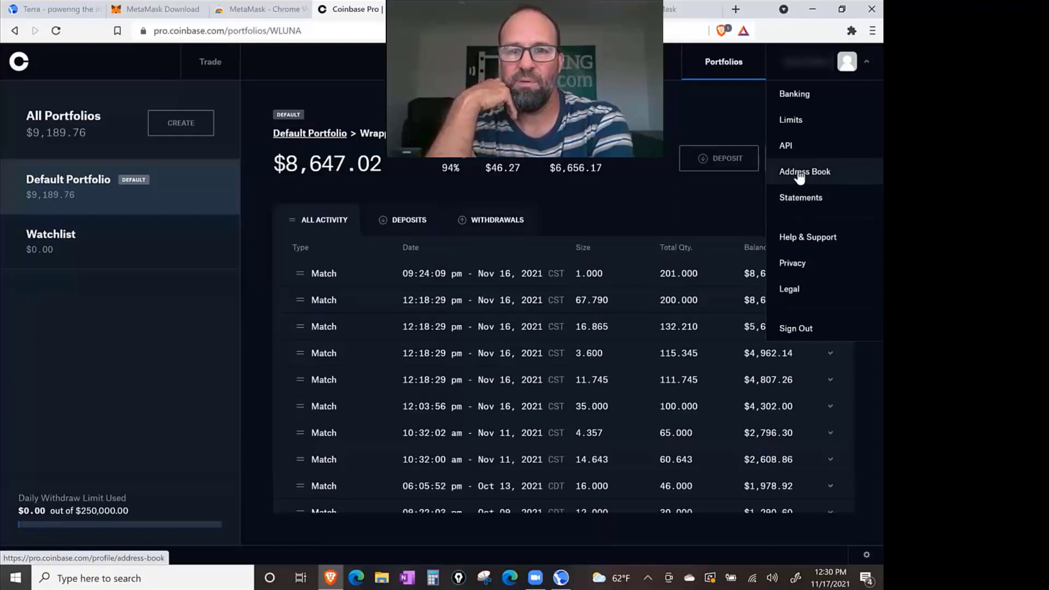
left_click(799, 176)
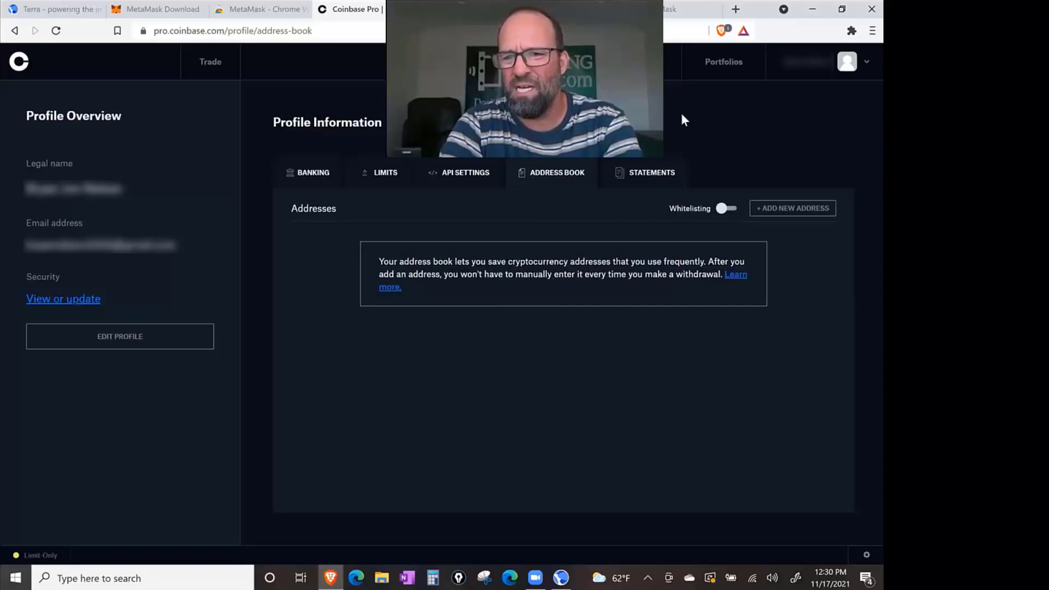
left_click(650, 10)
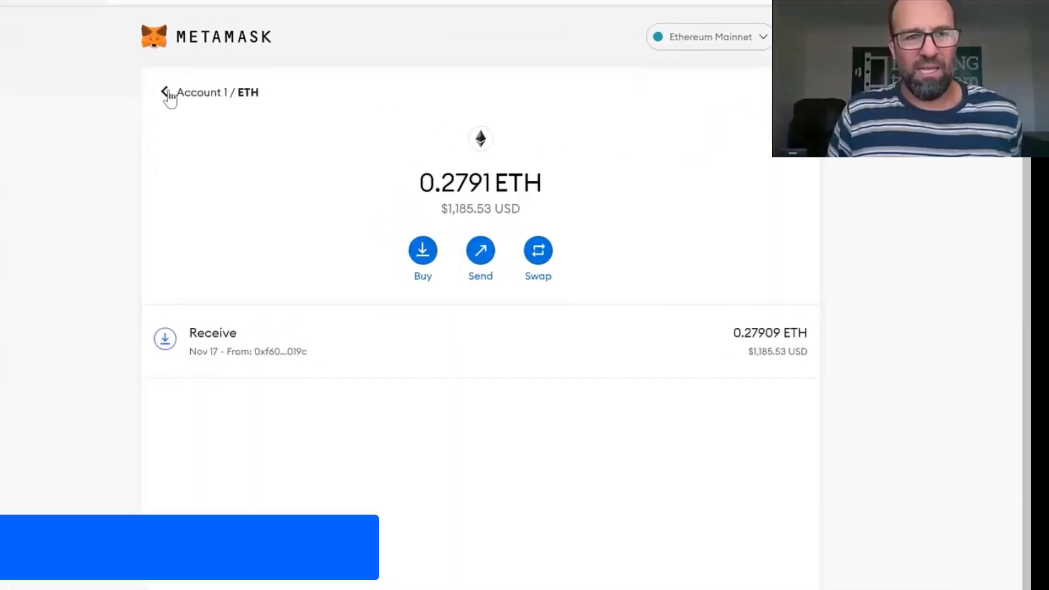
left_click(164, 96)
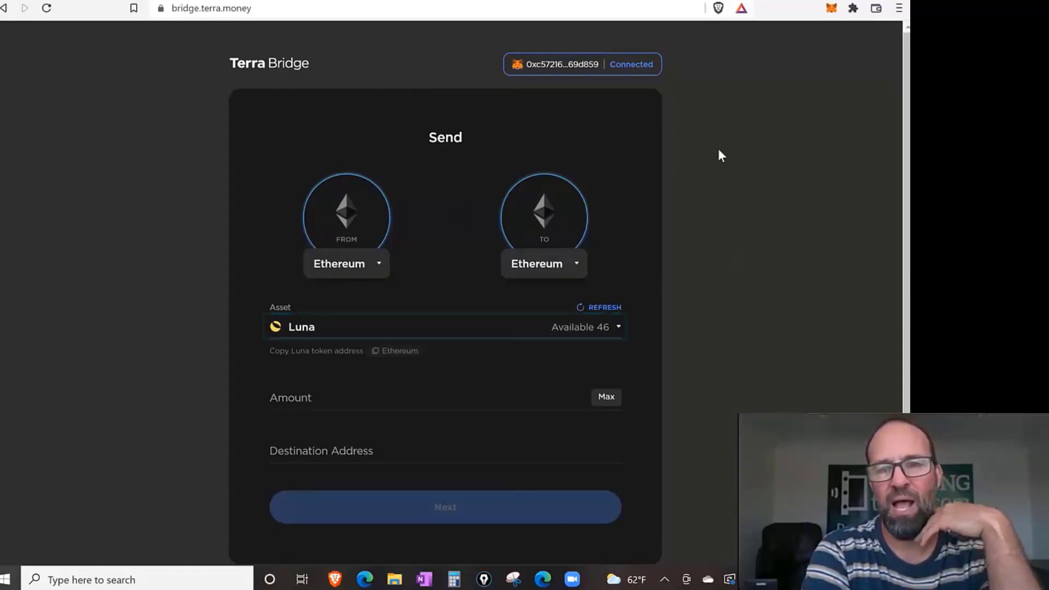
- On Terra Bridge, set the Luna transfer's destination network to Terra and its amount to the maximum of 46
left_click(566, 270)
left_click(540, 268)
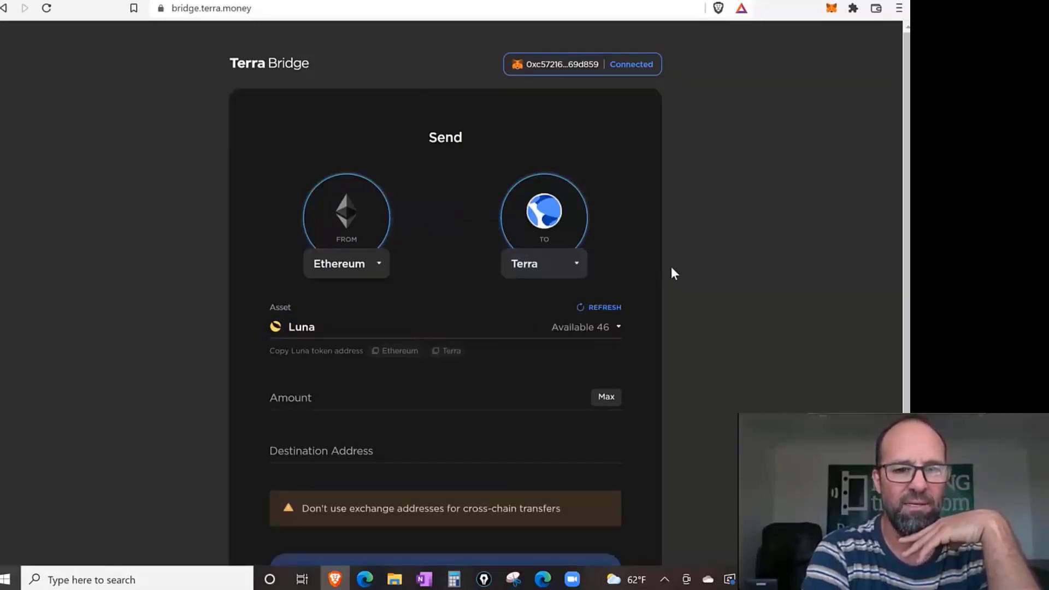
scroll(673, 269, "down", 2)
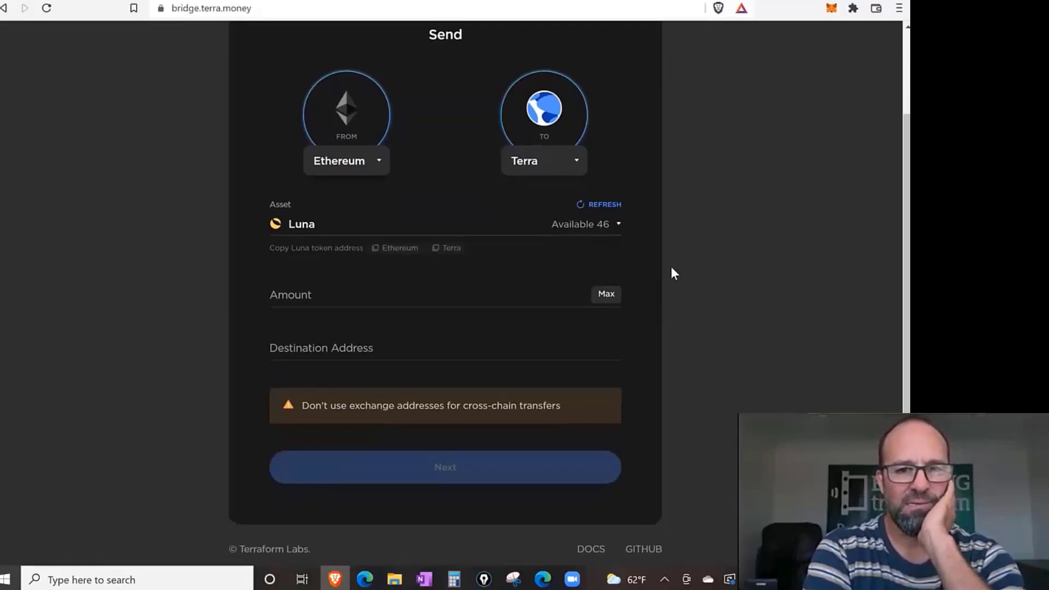
left_click(610, 296)
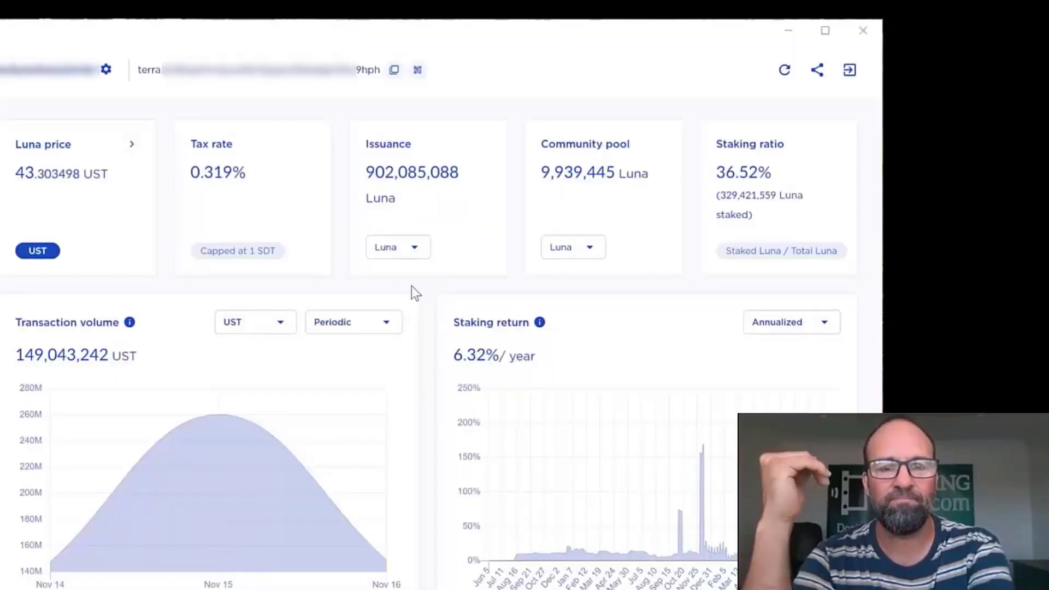
- Copy the wallet address from Terra Station and paste it as the destination address on Terra Bridge
left_click(394, 70)
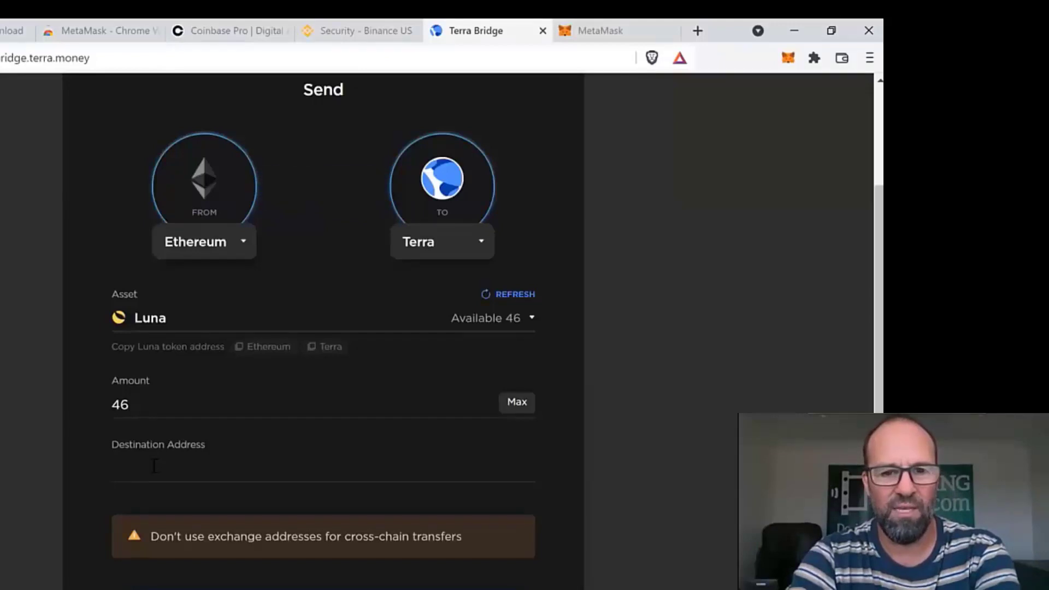
right_click(155, 467)
left_click(197, 313)
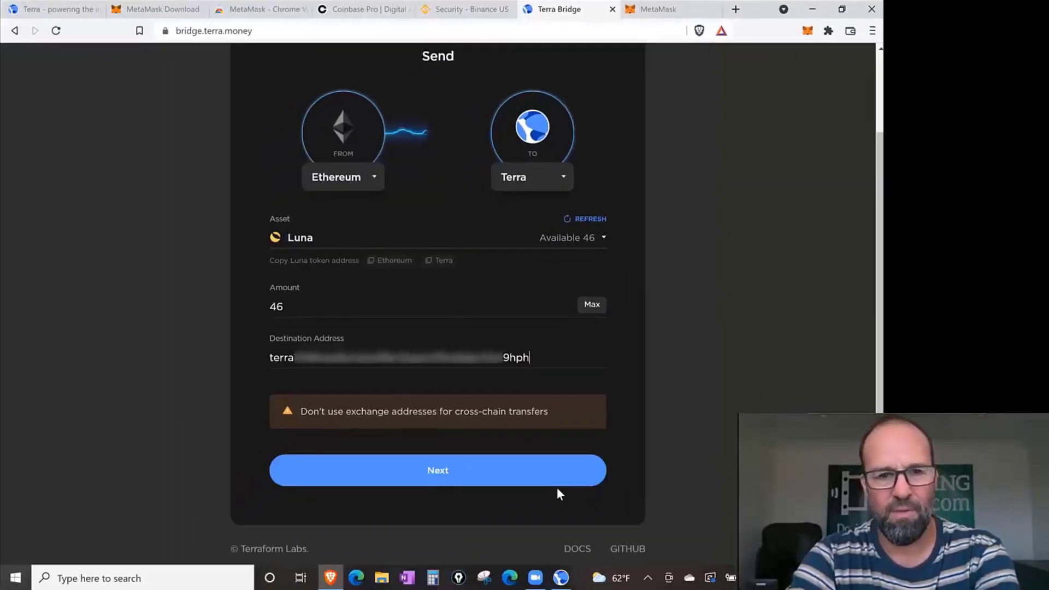
- Confirm the 46 Luna bridge transfer from Ethereum to Terra, and approve the transaction in MetaMask
left_click(433, 478)
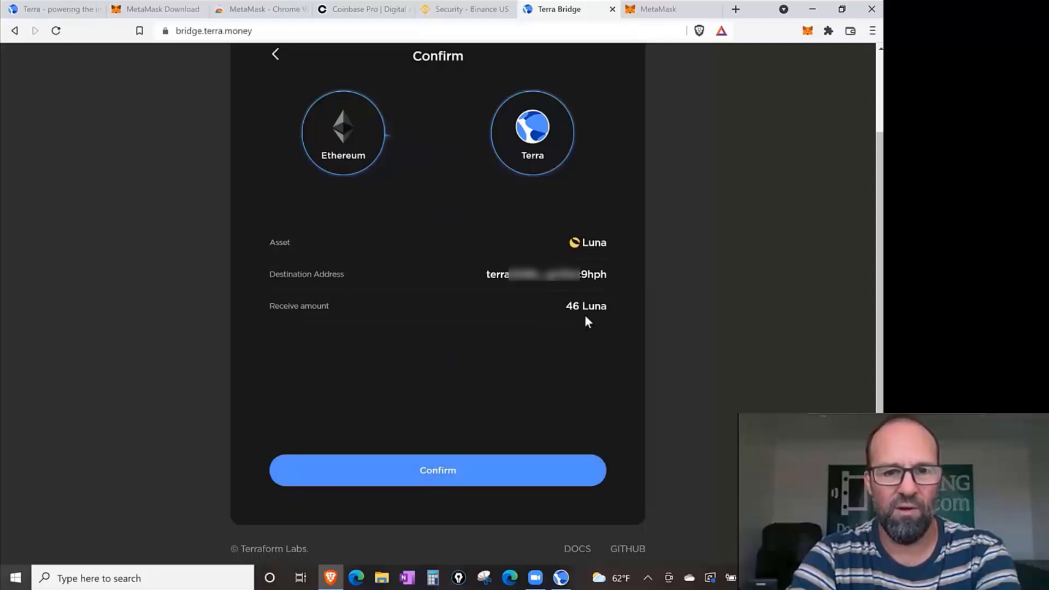
left_click(419, 467)
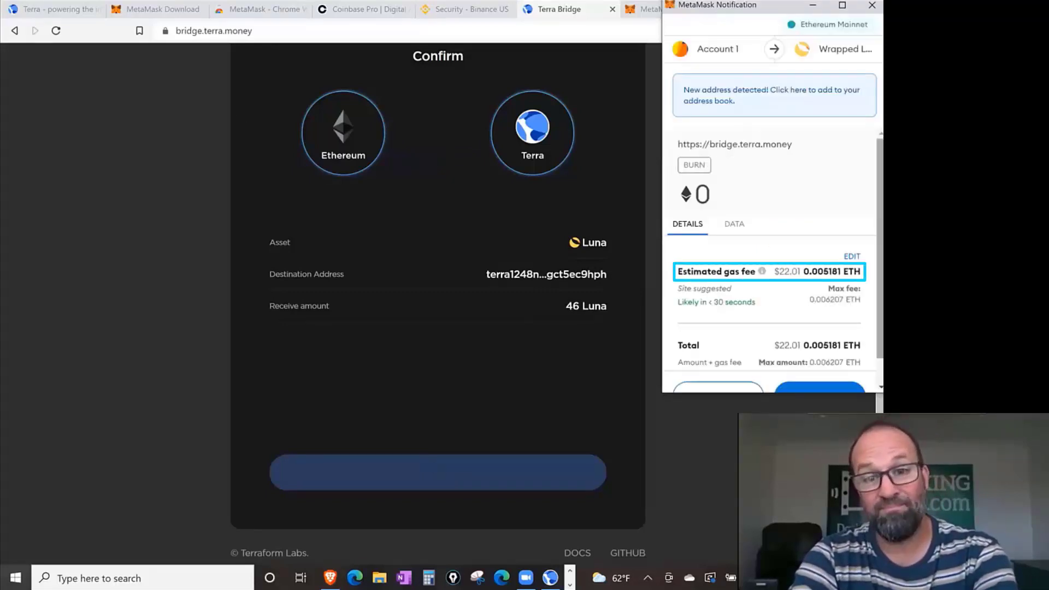
scroll(787, 313, "down", 1)
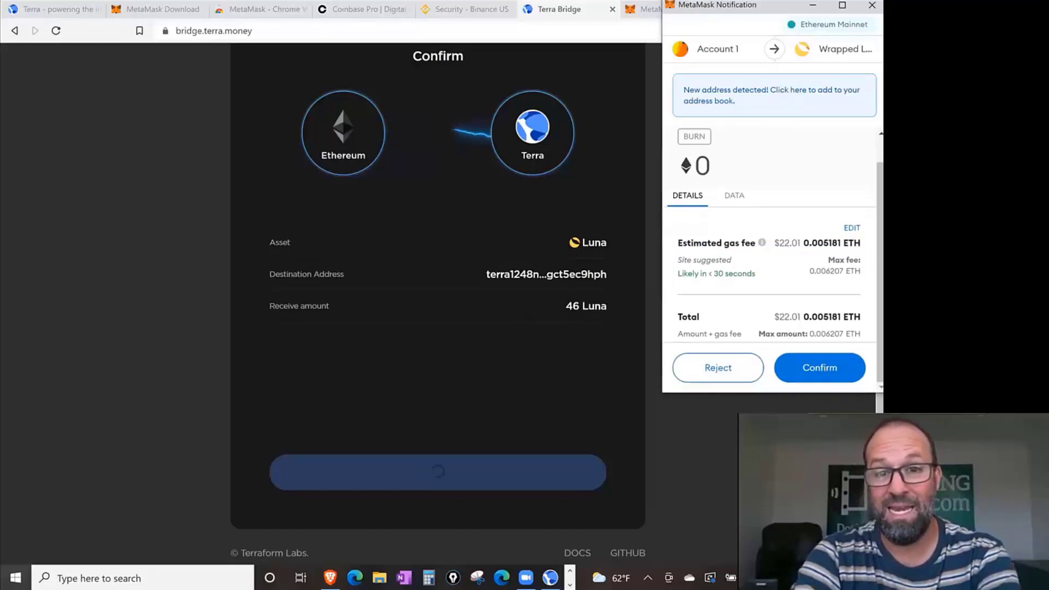
left_click(816, 369)
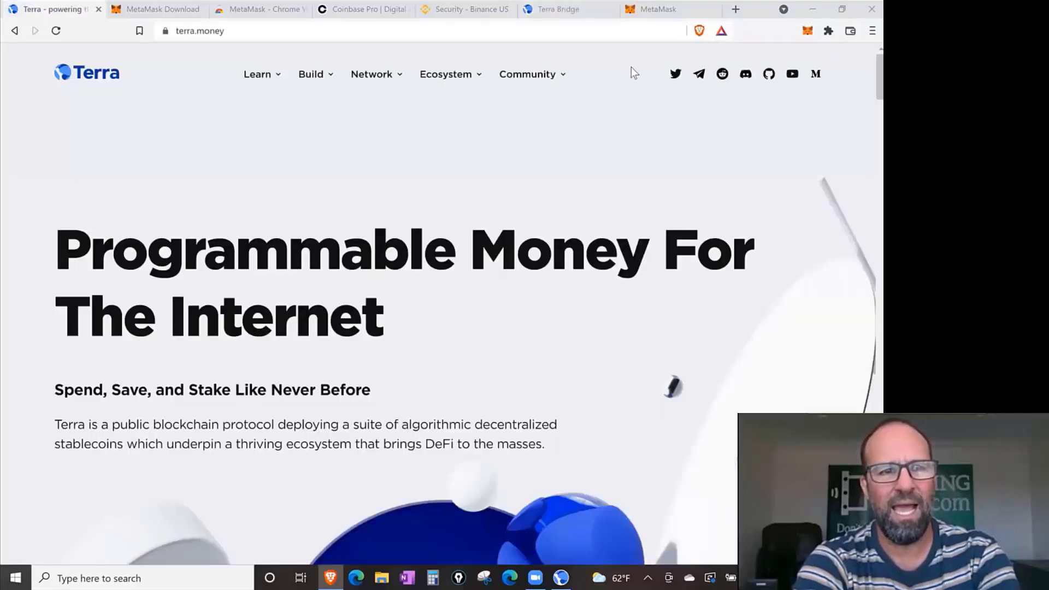
- From the Terra website, open Terra Station's Chrome Web Store page and add the extension to Brave
left_click(282, 78)
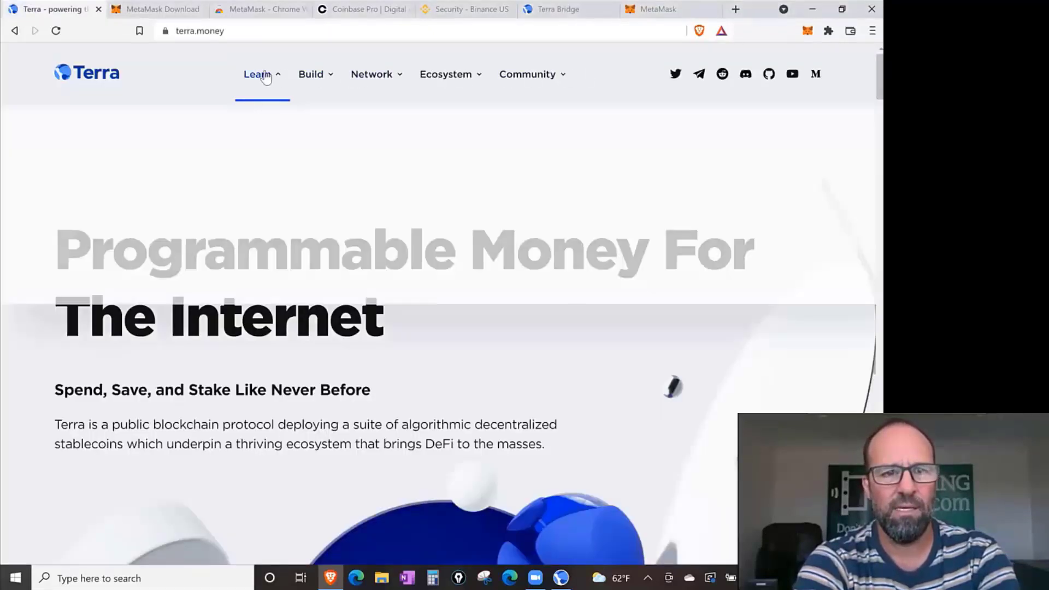
left_click(715, 156)
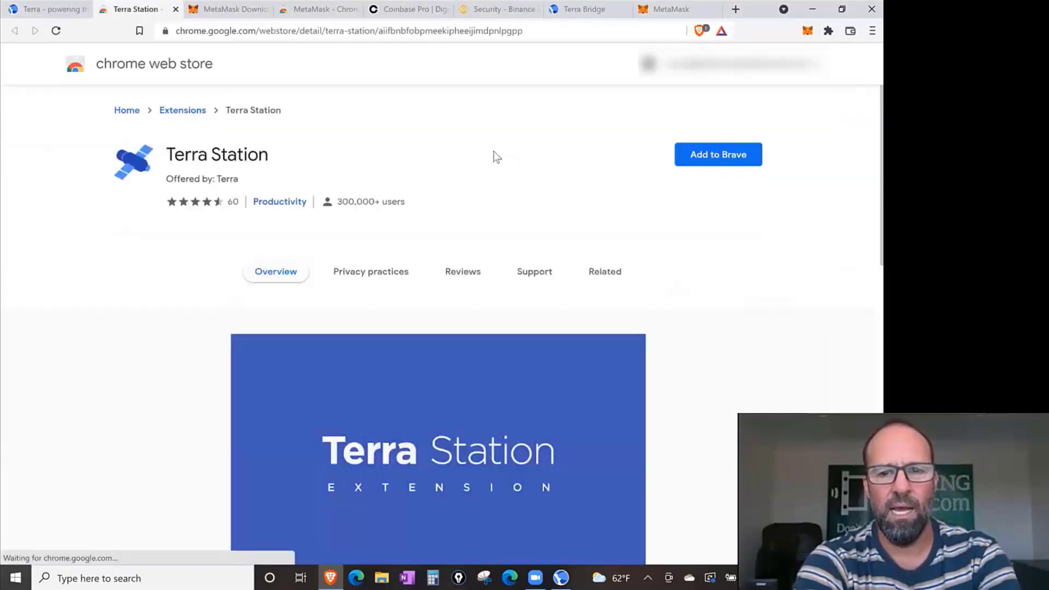
left_click(710, 155)
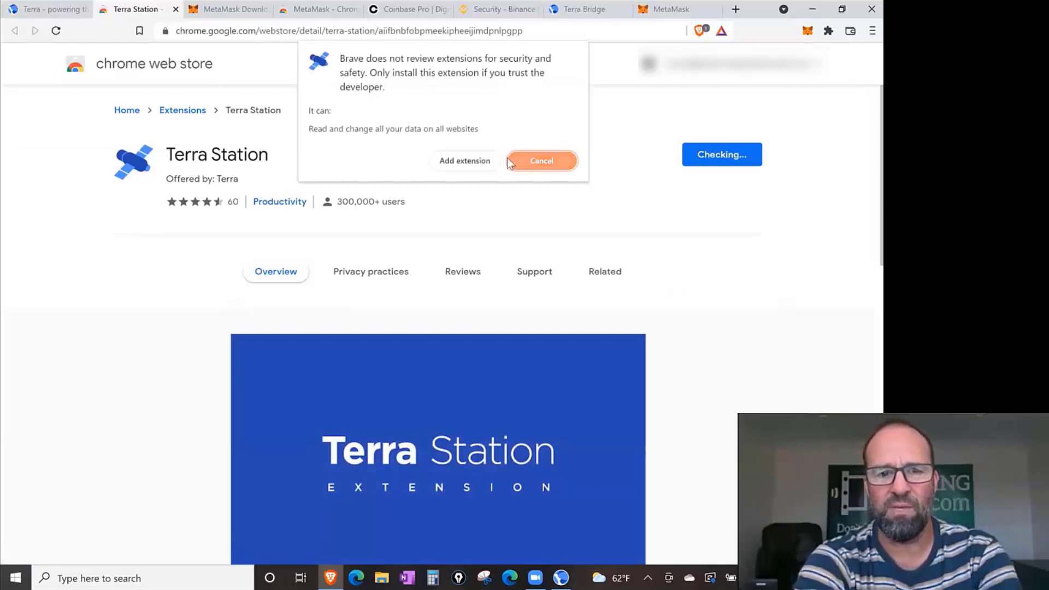
left_click(465, 161)
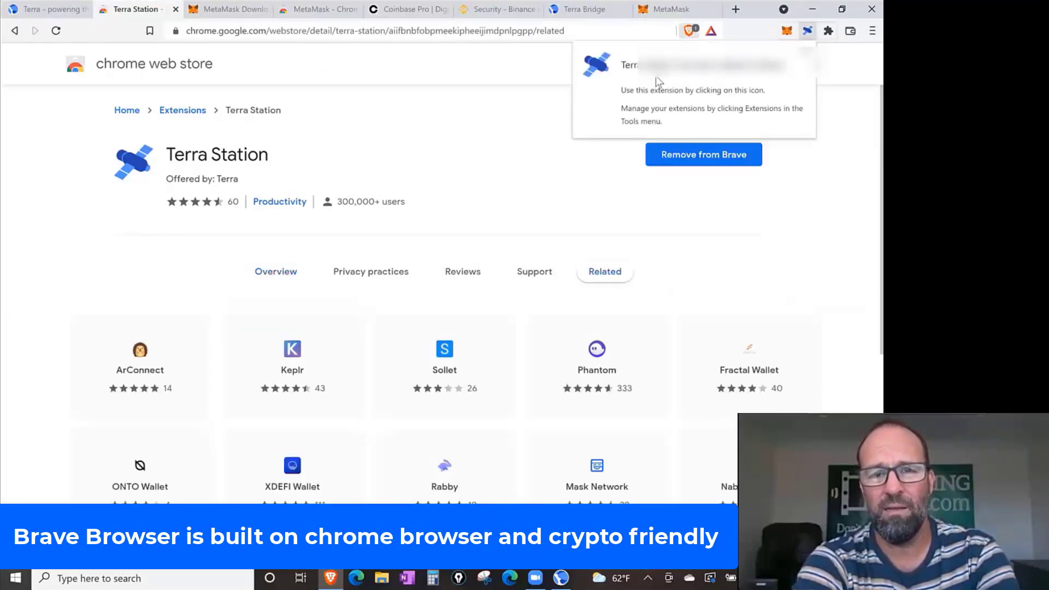
- Turn Brave Shields down for chrome.google.com
left_click(699, 31)
left_click(683, 61)
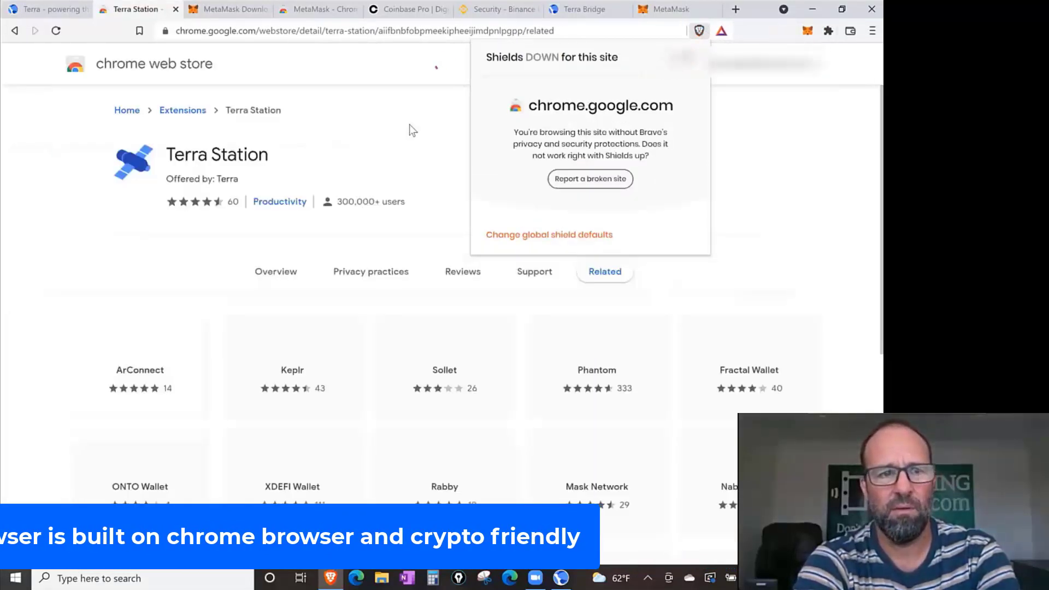
left_click(414, 121)
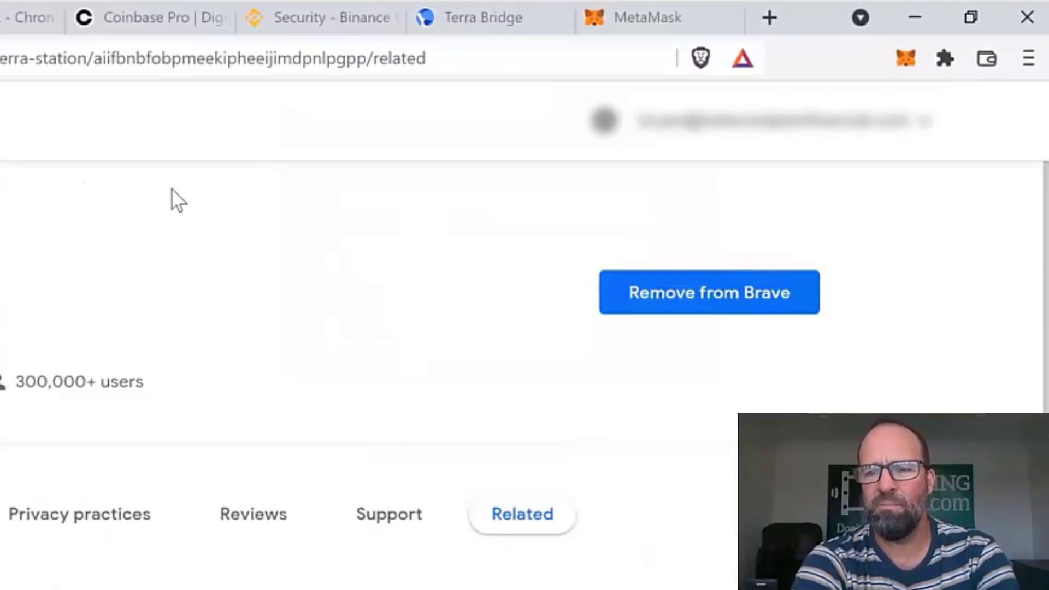
- Pin the Terra Station extension to the browser toolbar
left_click(941, 60)
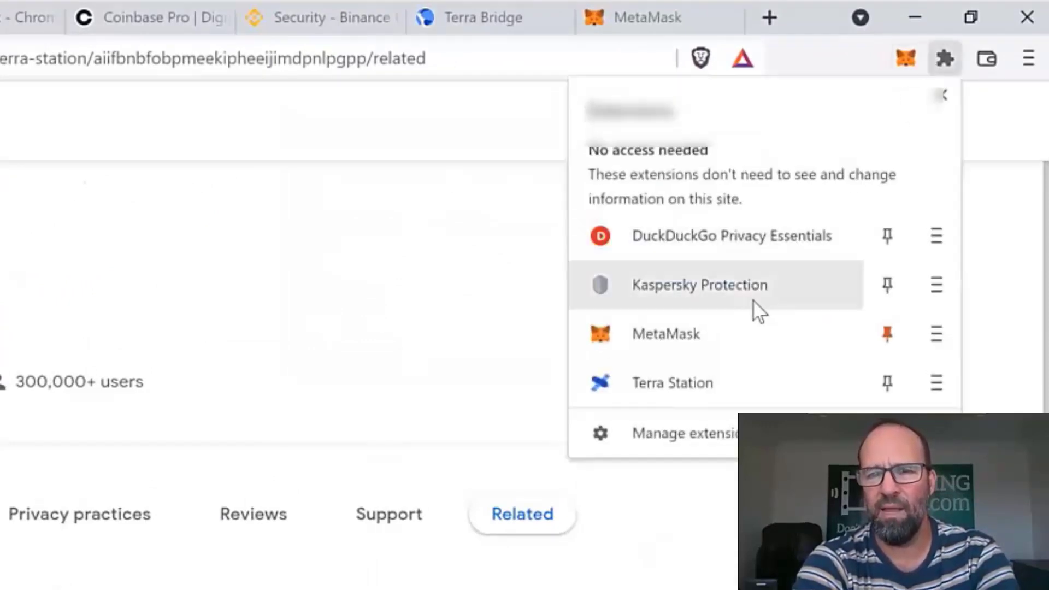
left_click(888, 377)
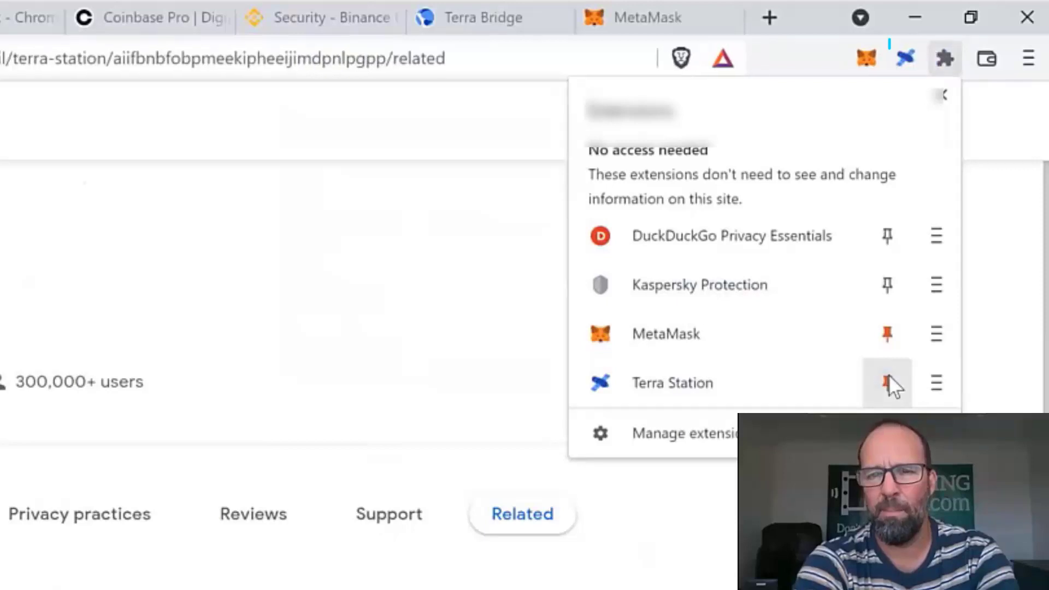
left_click(333, 309)
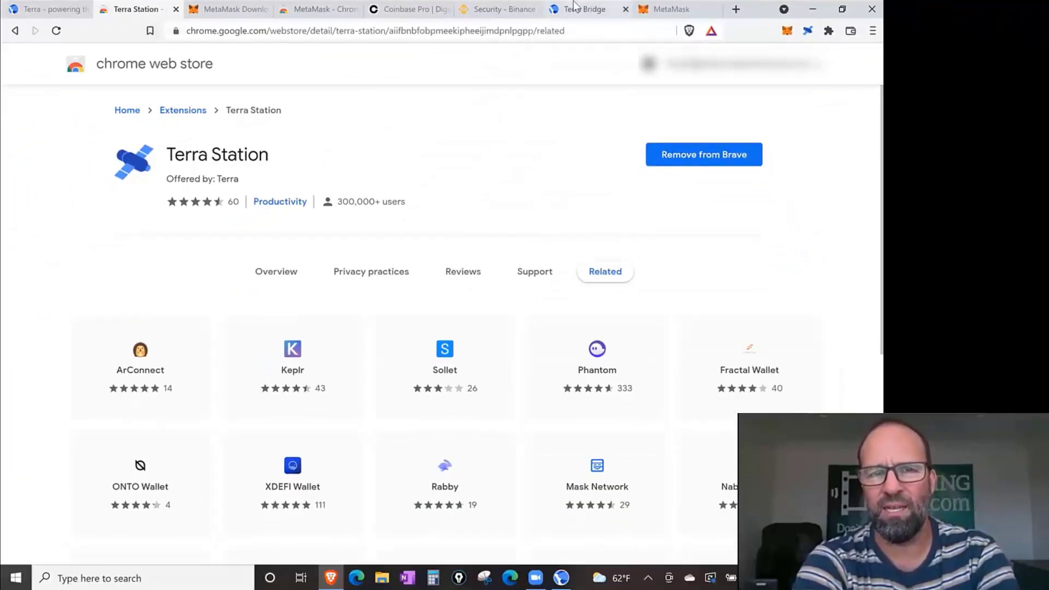
- Check the Luna transfer's status on Terra Bridge, and view the wallet in the Terra Station desktop app
left_click(666, 10)
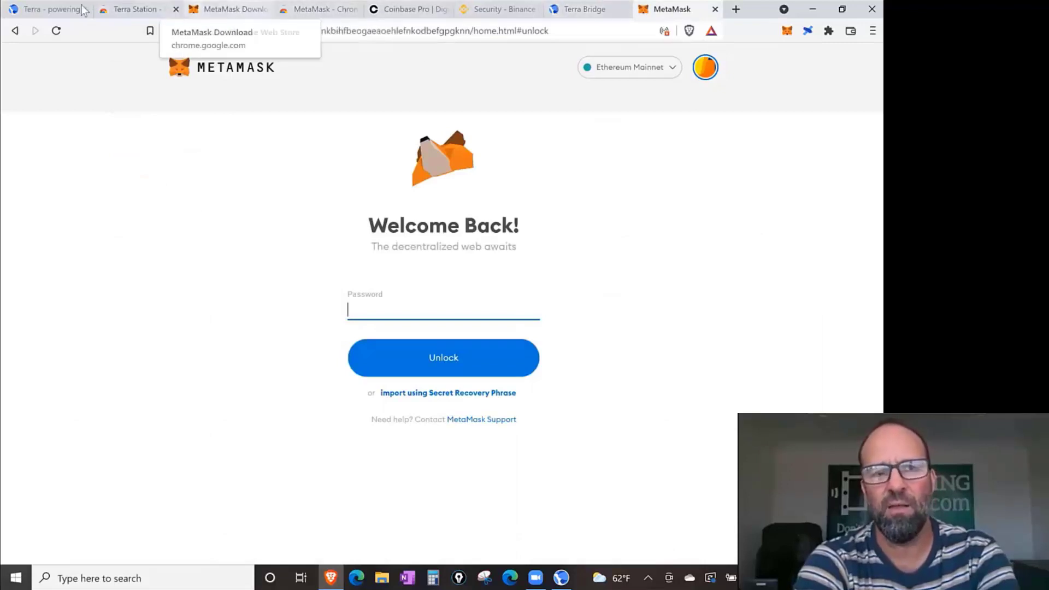
left_click(572, 8)
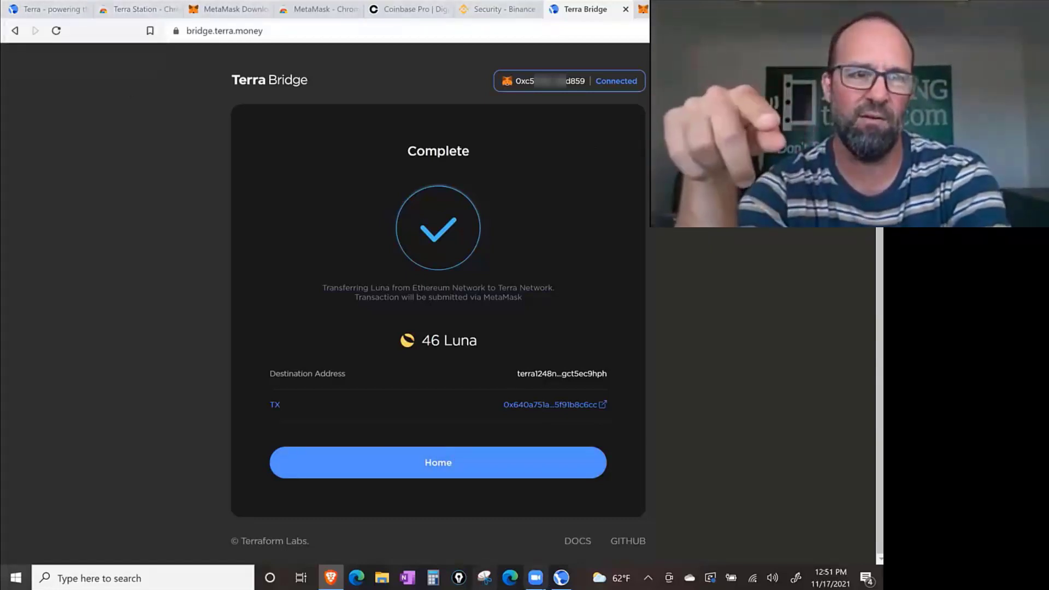
mouse_move(563, 580)
left_click(561, 534)
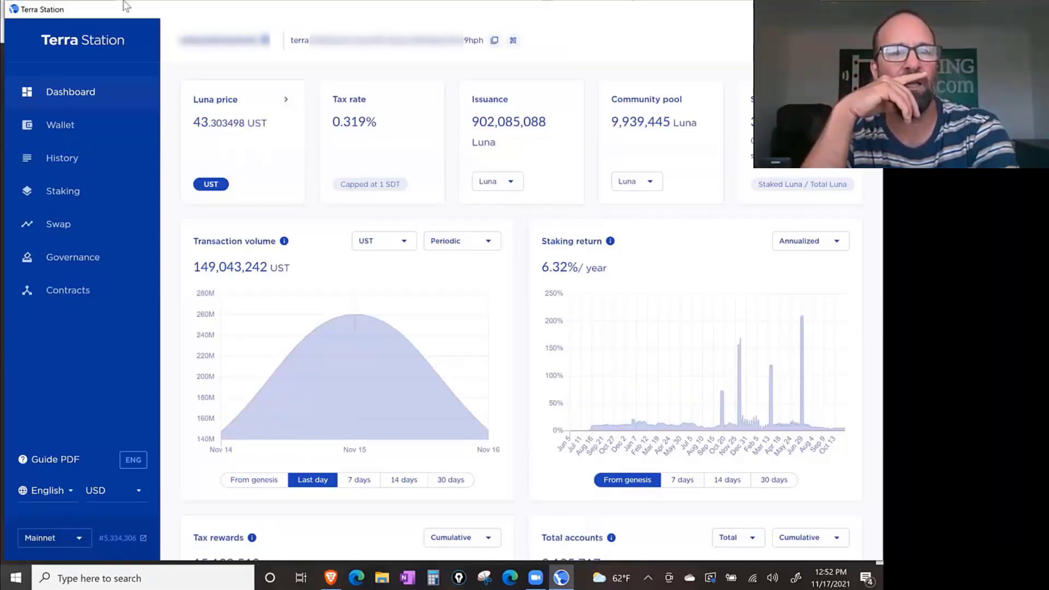
left_click(59, 126)
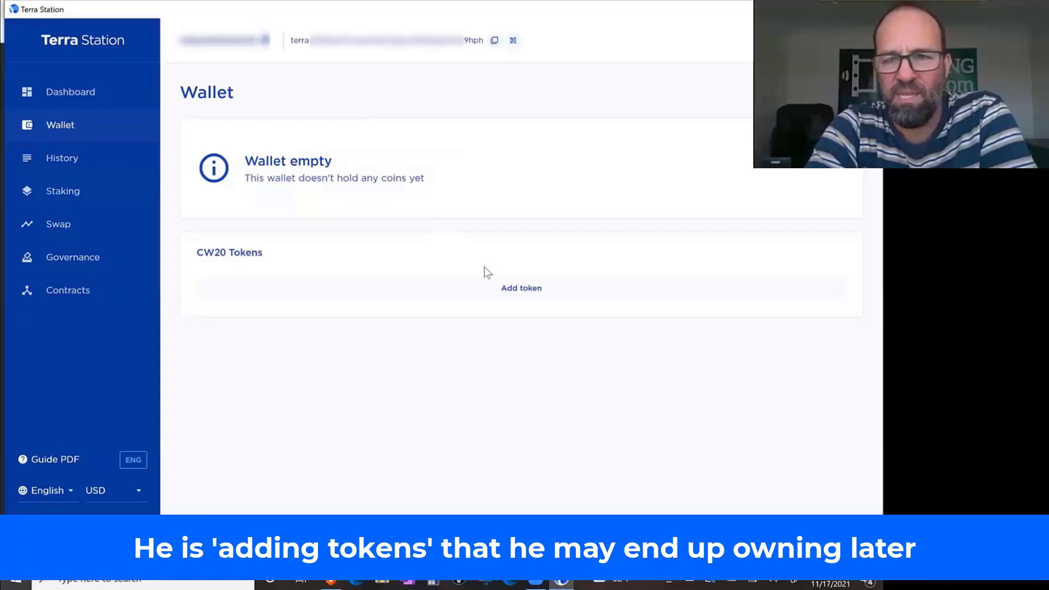
- Find the ANC token by searching for "anc" and add it to the wallet's CW20 tokens
left_click(520, 290)
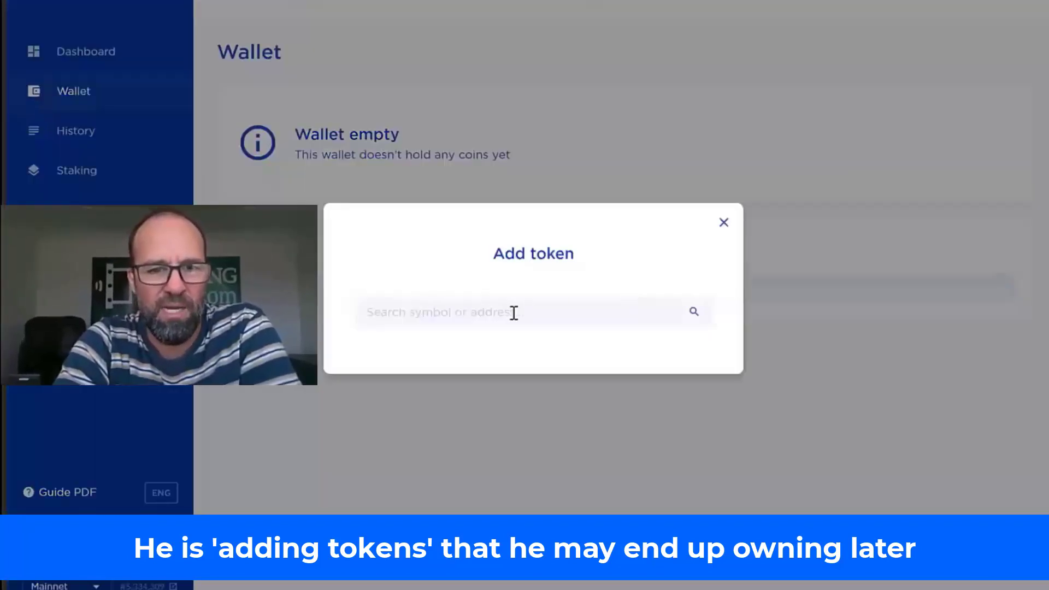
type("anc")
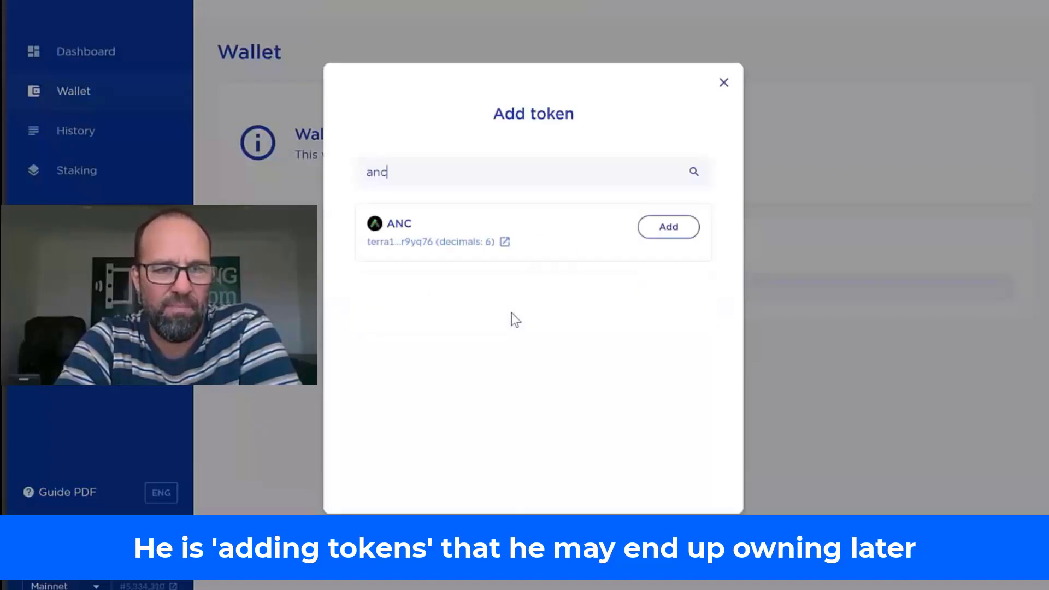
left_click(650, 227)
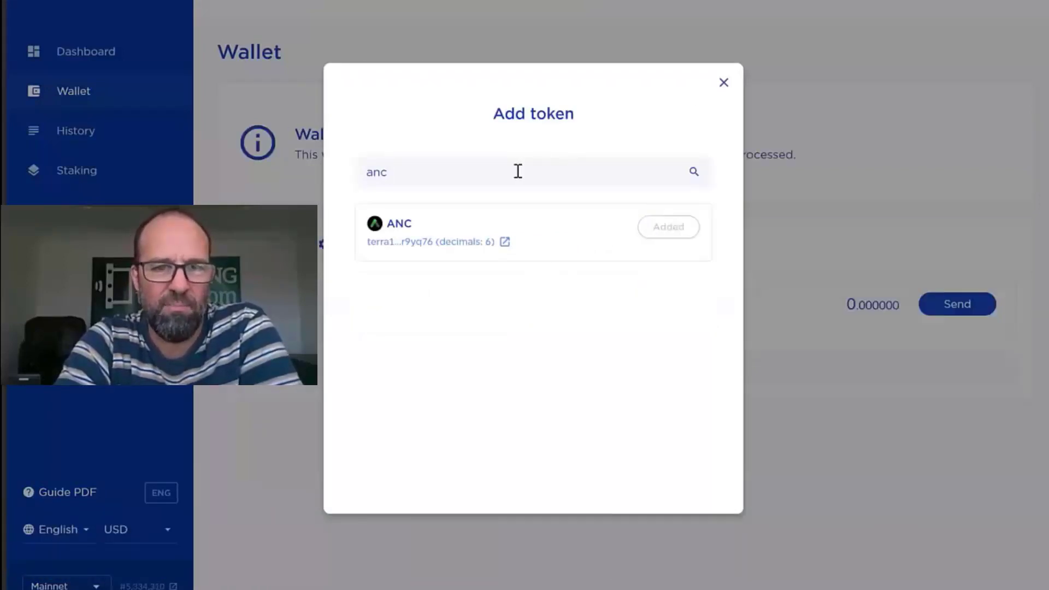
- Replace the token search with "psi" and add the Psi token to the wallet
key("BackSpace")
key("BackSpace")
key("BackSpace")
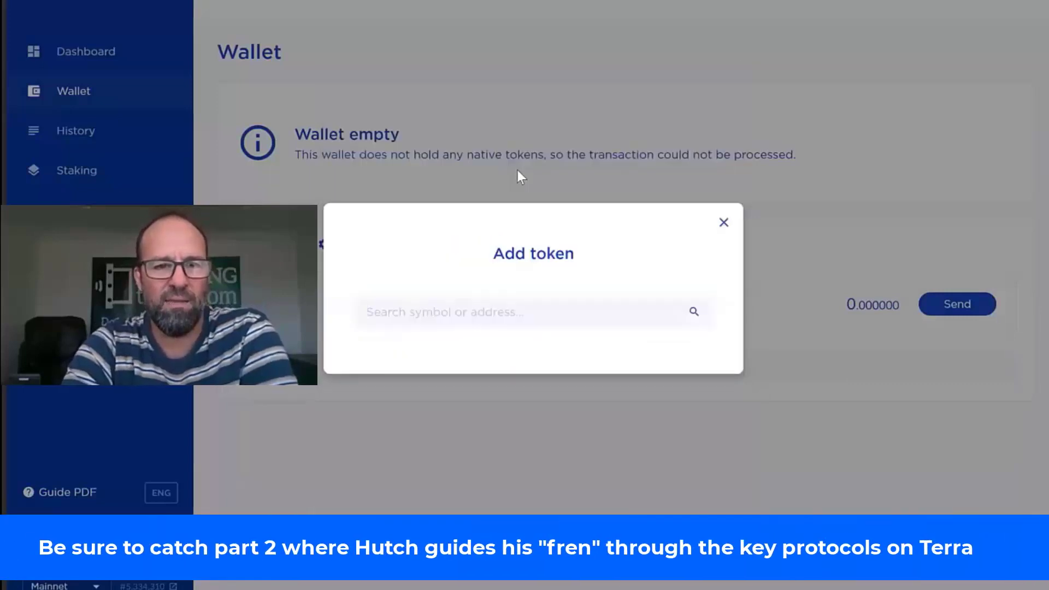
type("psi")
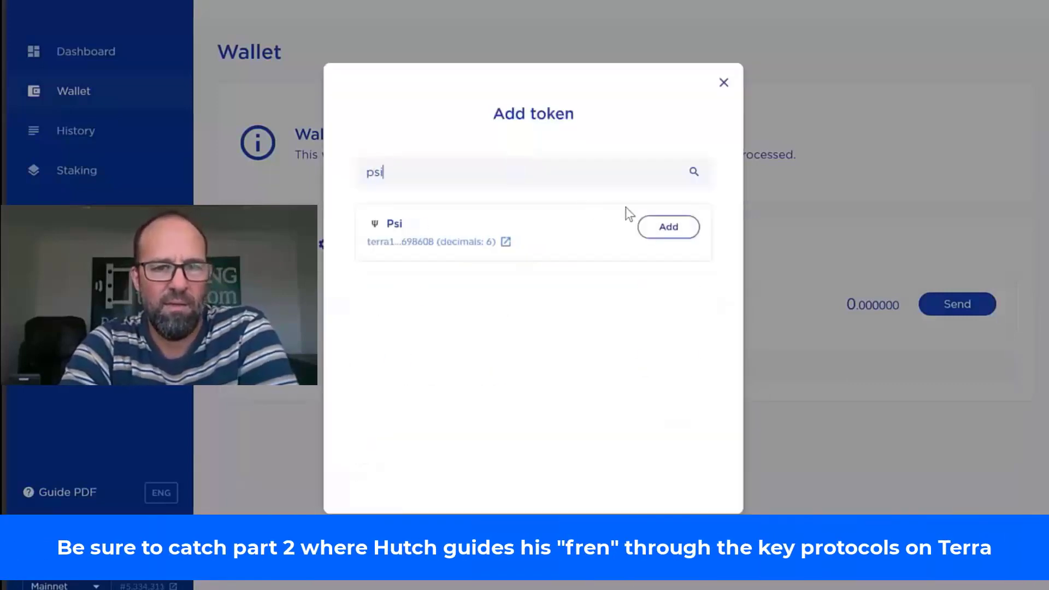
left_click(649, 226)
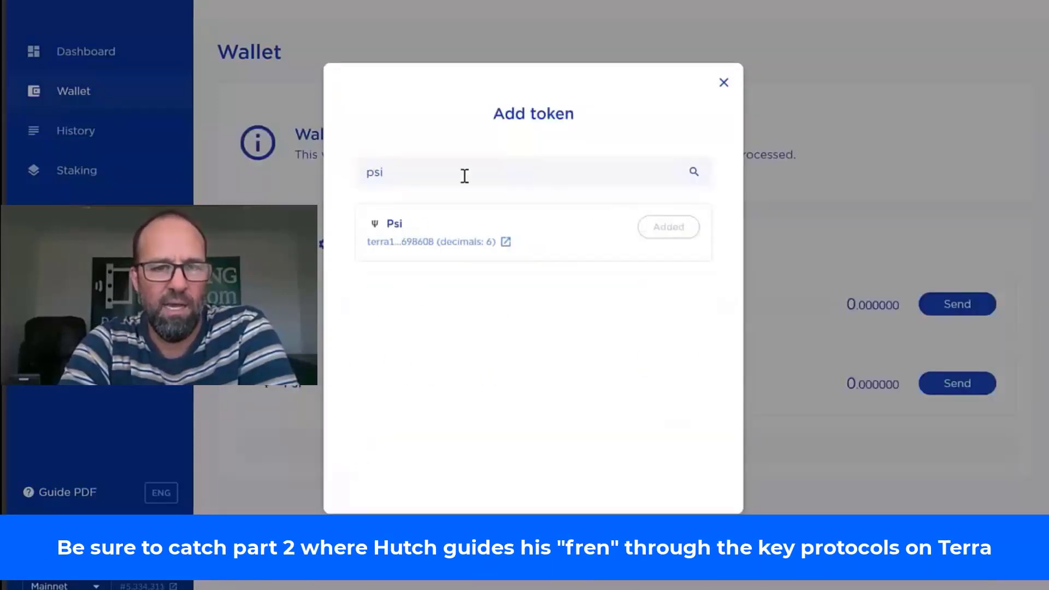
- Replace the token search with "spec" and add the SPEC token to the wallet
left_click_drag(436, 173, 365, 176)
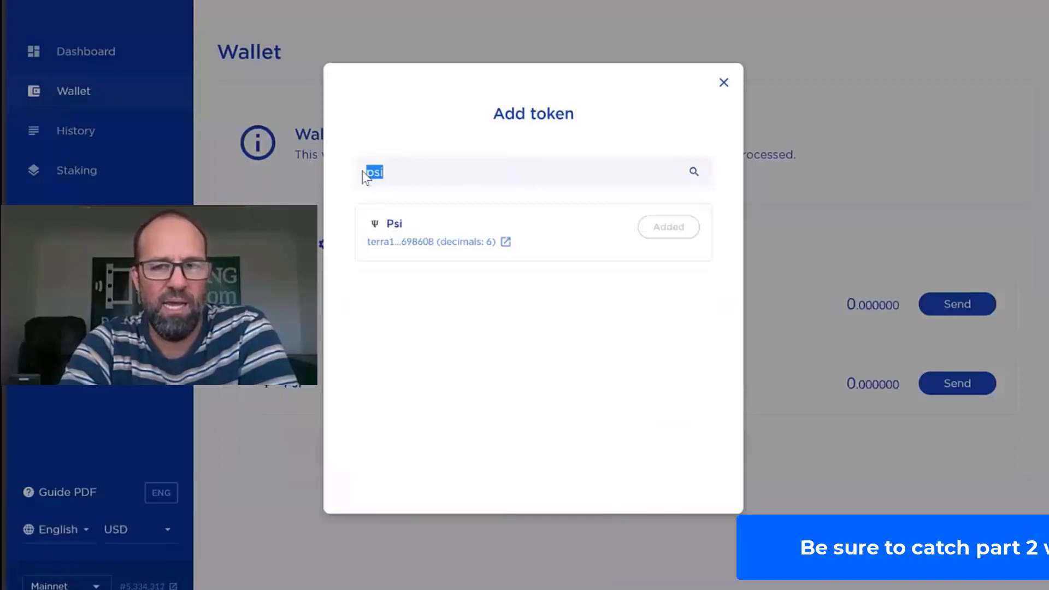
key("BackSpace")
type("spec")
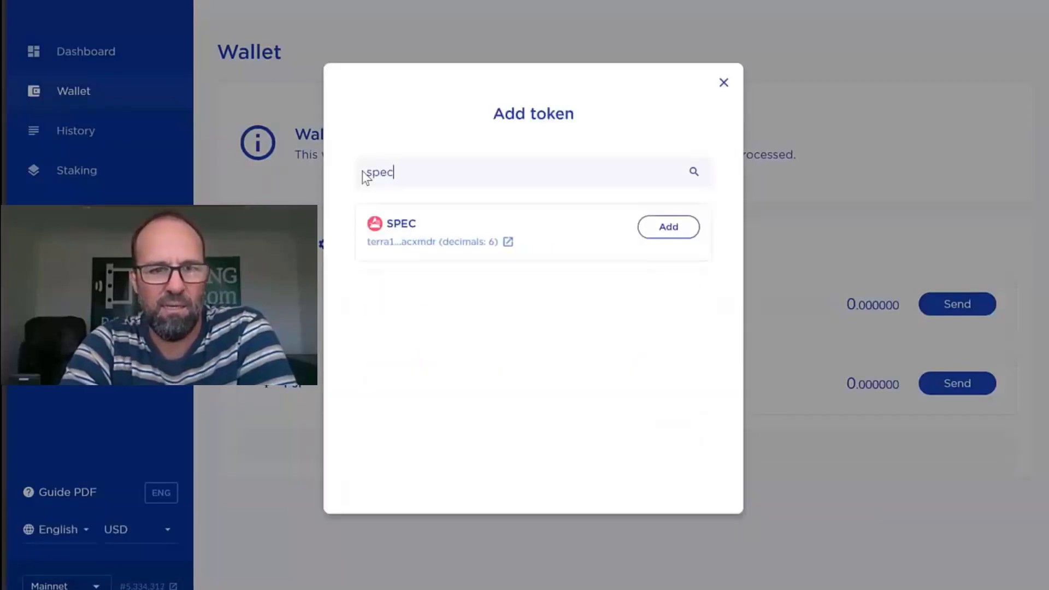
left_click(651, 224)
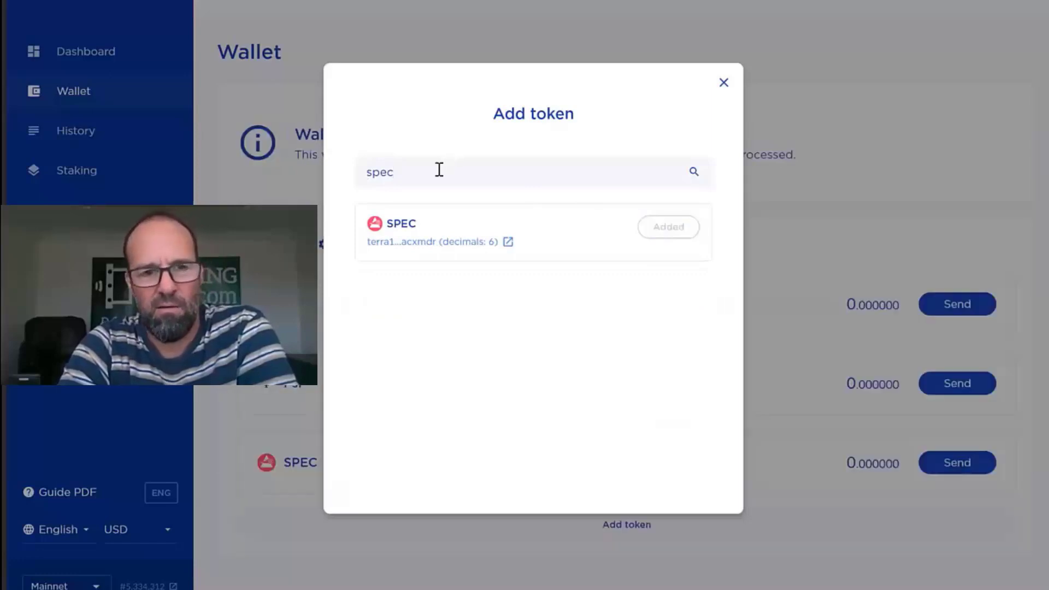
- Replace the token search with "mir" and add the MIR token to the wallet
key("BackSpace")
key("BackSpace")
key("BackSpace")
key("BackSpace")
type("mir")
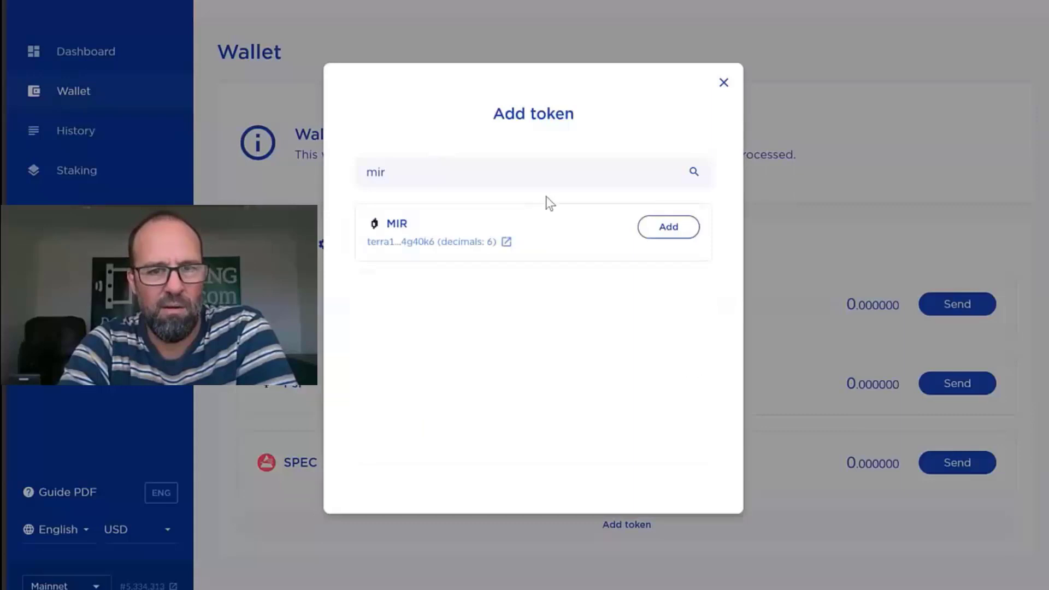
left_click(663, 227)
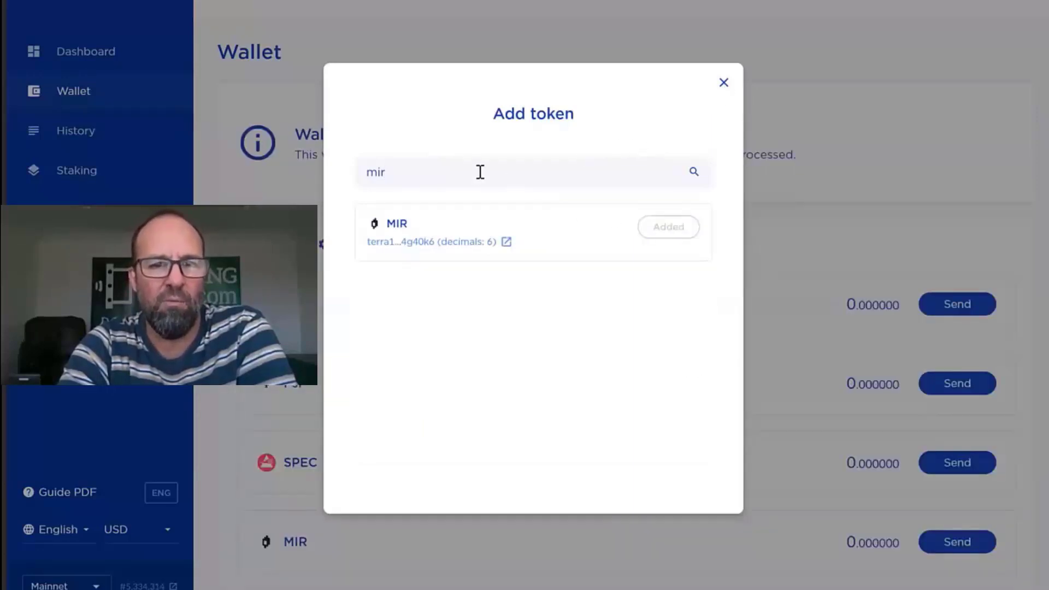
- Replace the token search with "ori" and add the ORION token to the wallet
key("BackSpace")
key("BackSpace")
key("BackSpace")
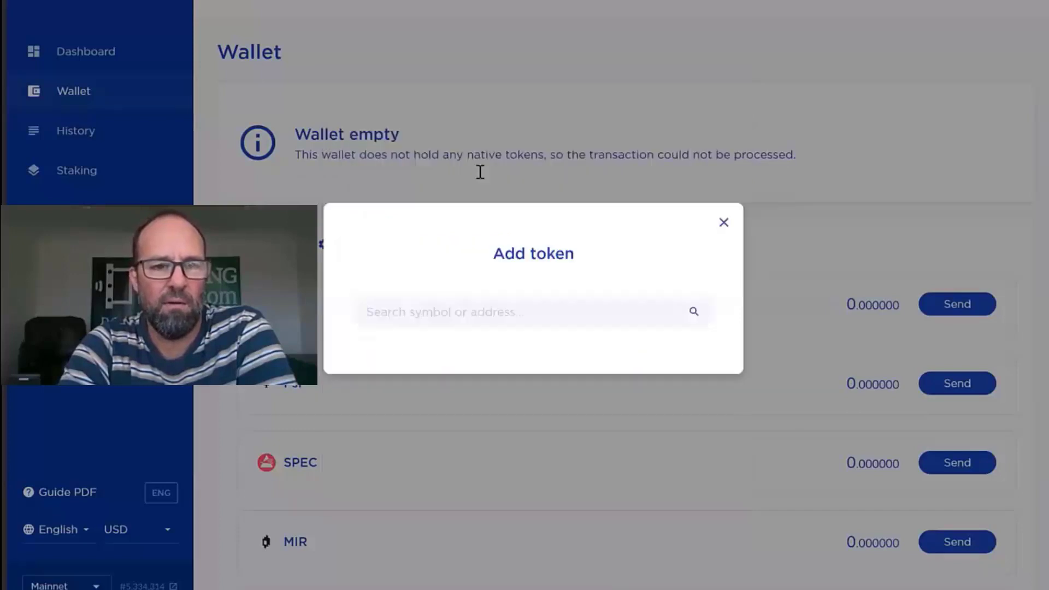
type("ori")
left_click(668, 228)
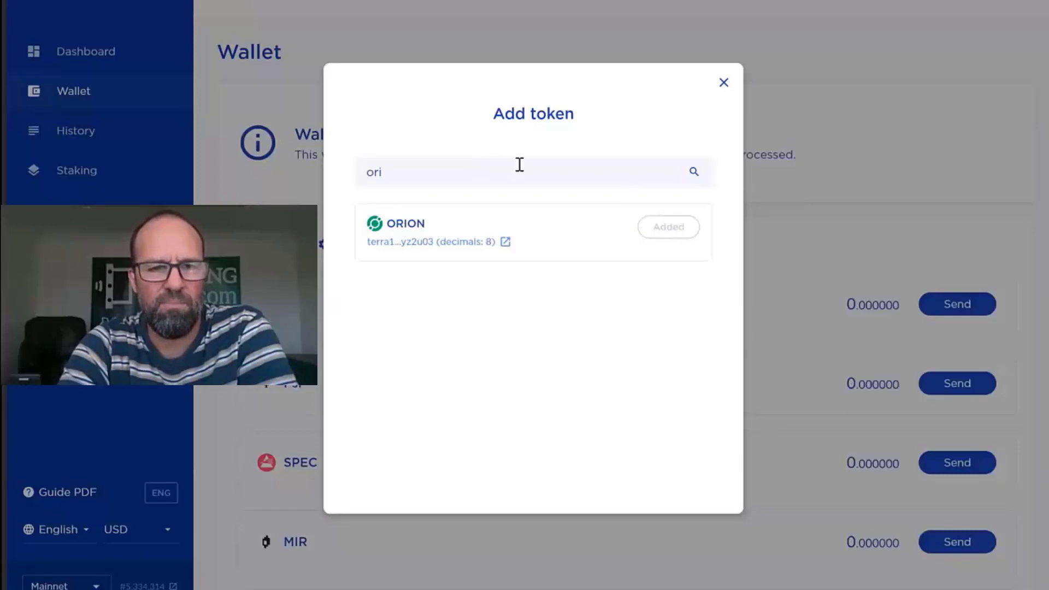
- Search the addable tokens for "kuj" and for "sta", and close the token search
left_click_drag(489, 166, 332, 179)
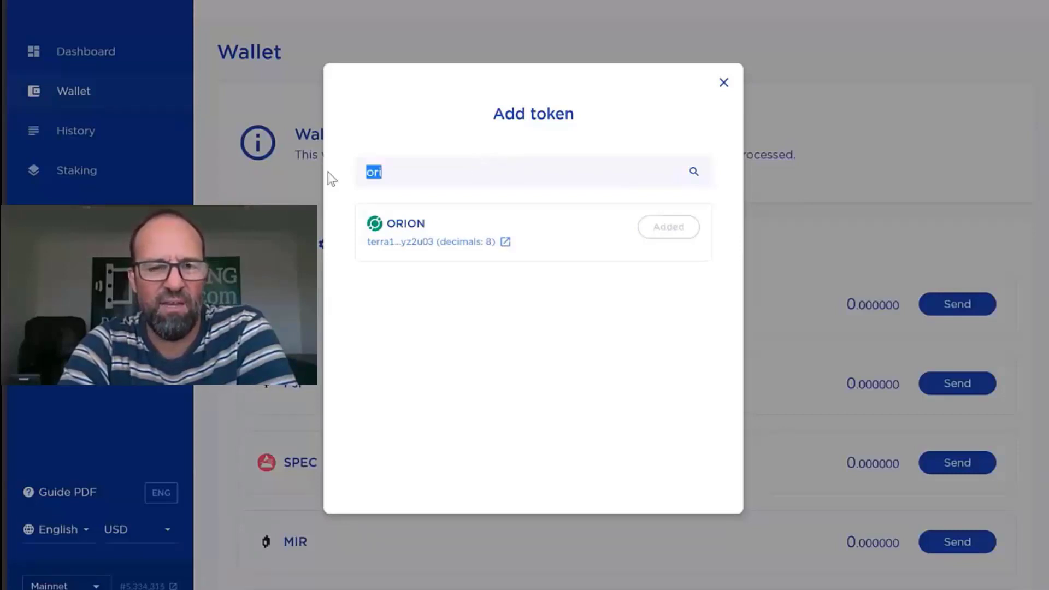
type("kuj")
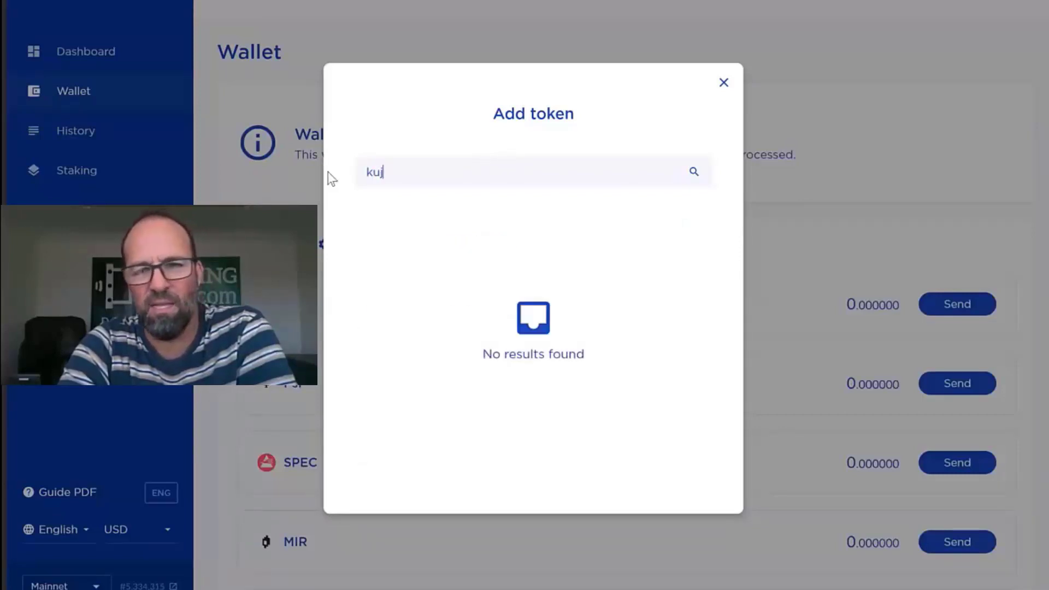
left_click_drag(416, 169, 370, 172)
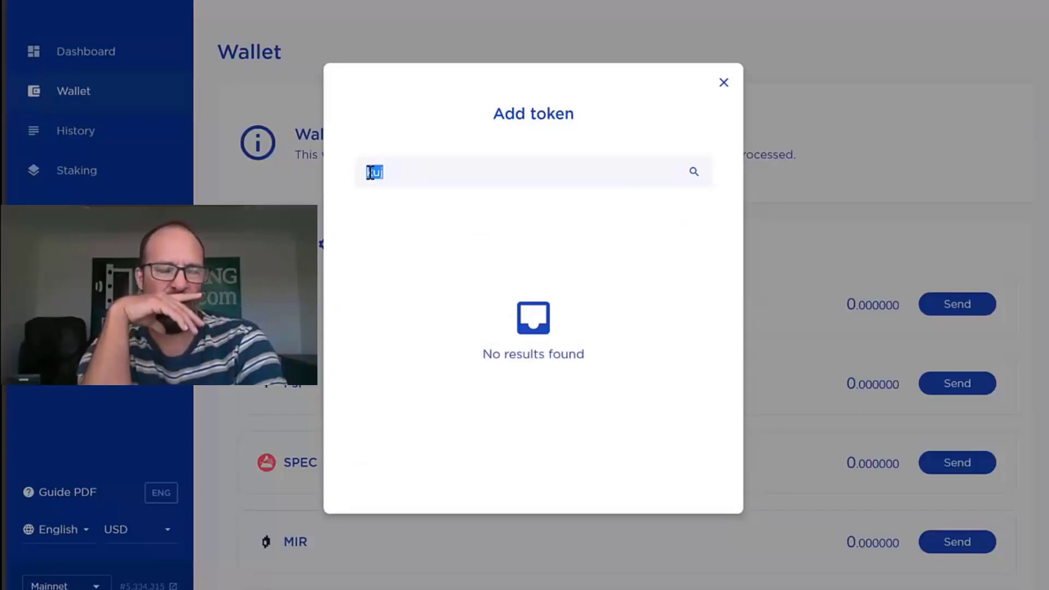
key("BackSpace")
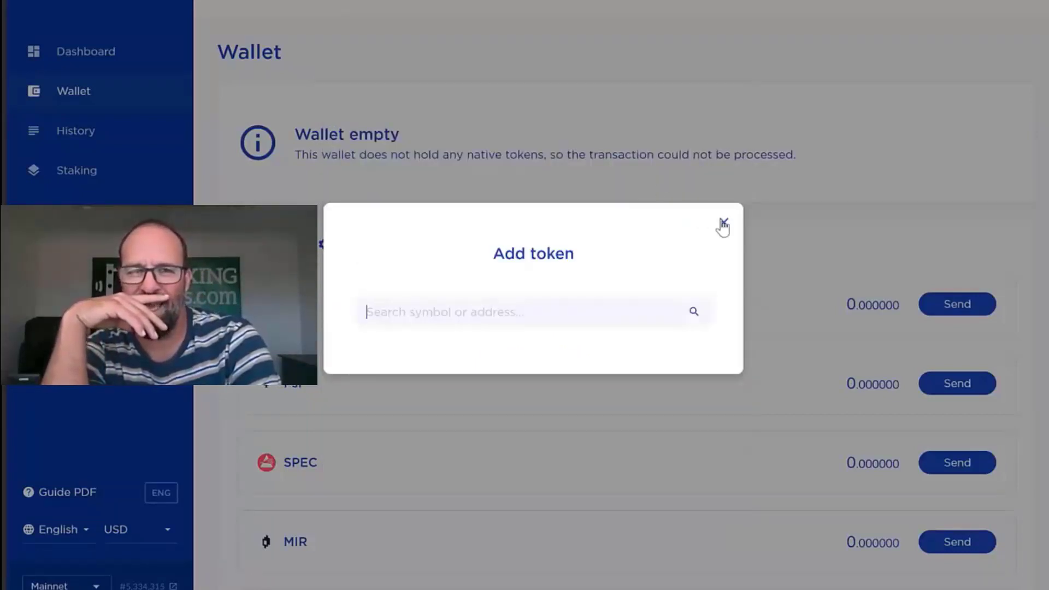
type("sta")
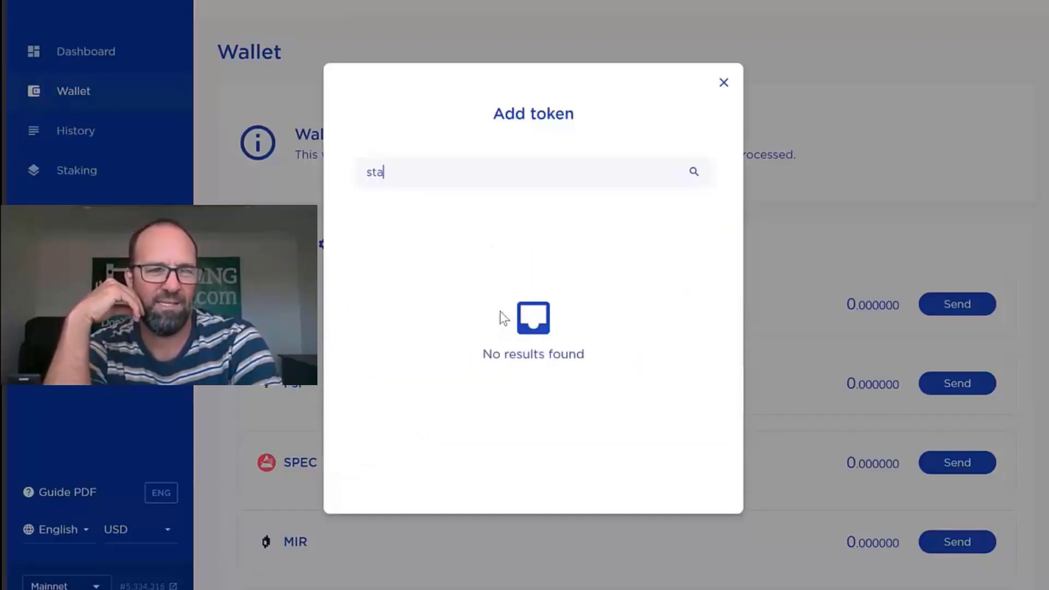
key("BackSpace")
key("BackSpace")
key("BackSpace")
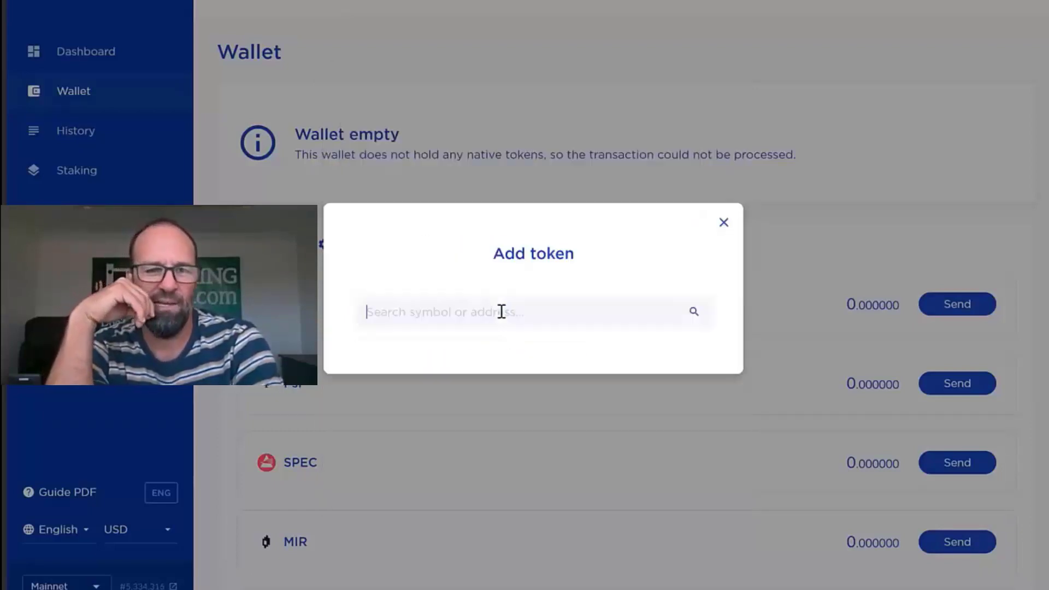
left_click(721, 223)
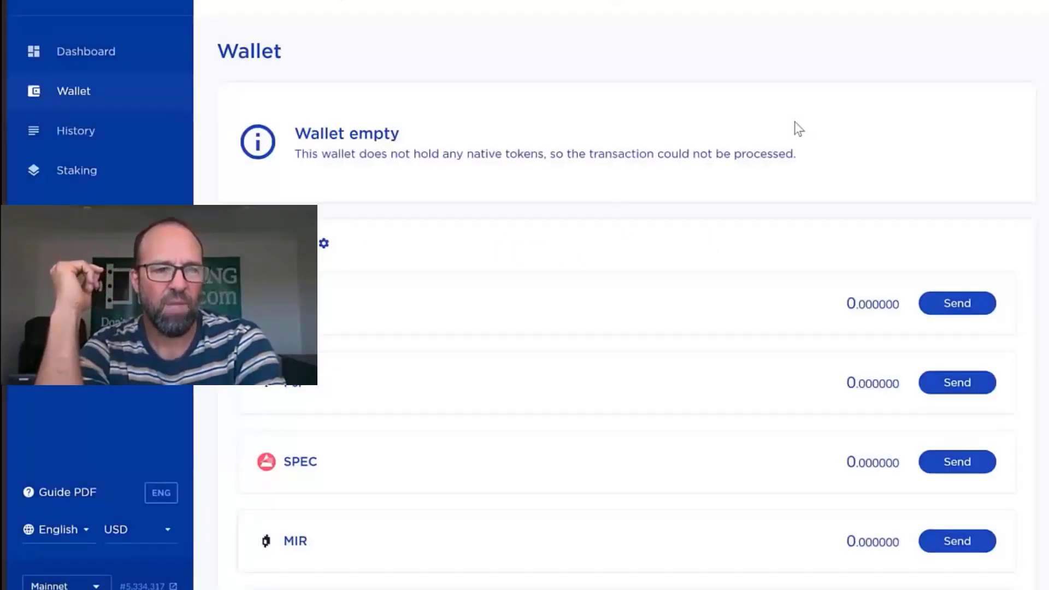
- Search for "blu" among the addable tokens, add bLuna to the wallet's CW20 tokens, and close the token search
scroll(794, 129, "down", 2)
scroll(796, 128, "up", 2)
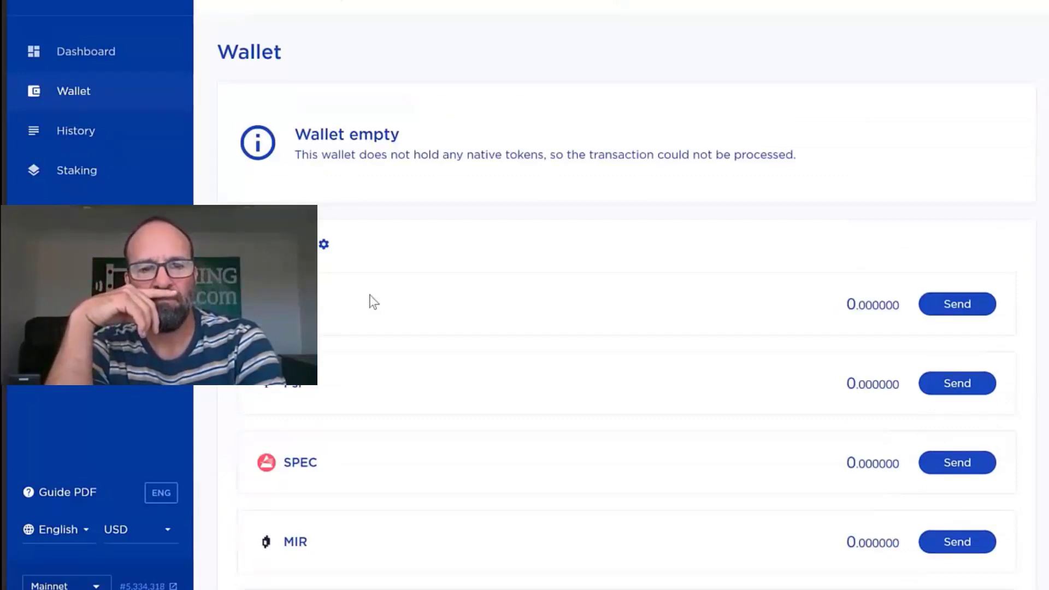
scroll(372, 300, "down", 2)
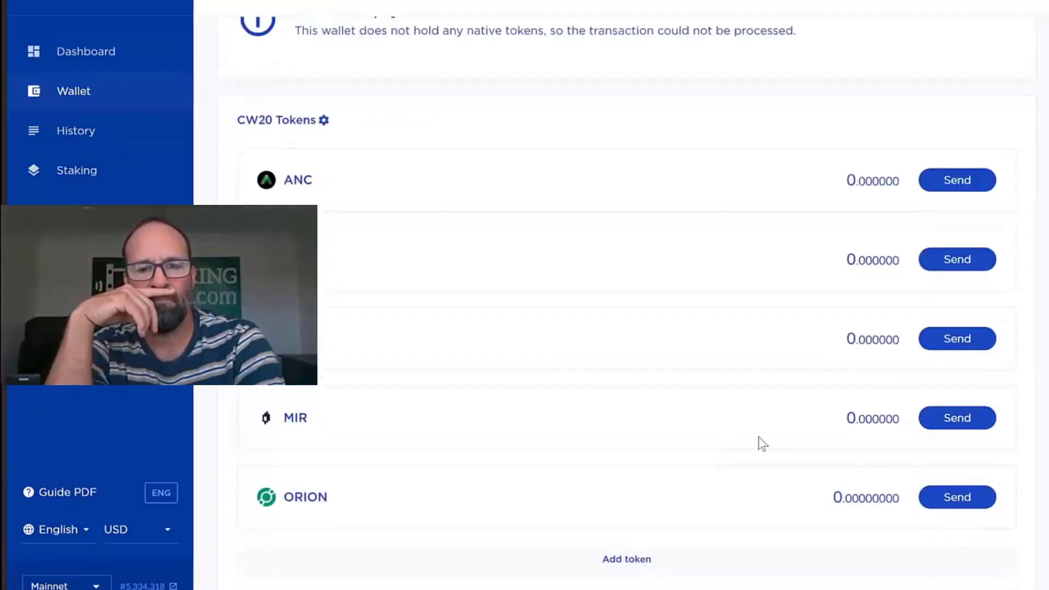
left_click(632, 560)
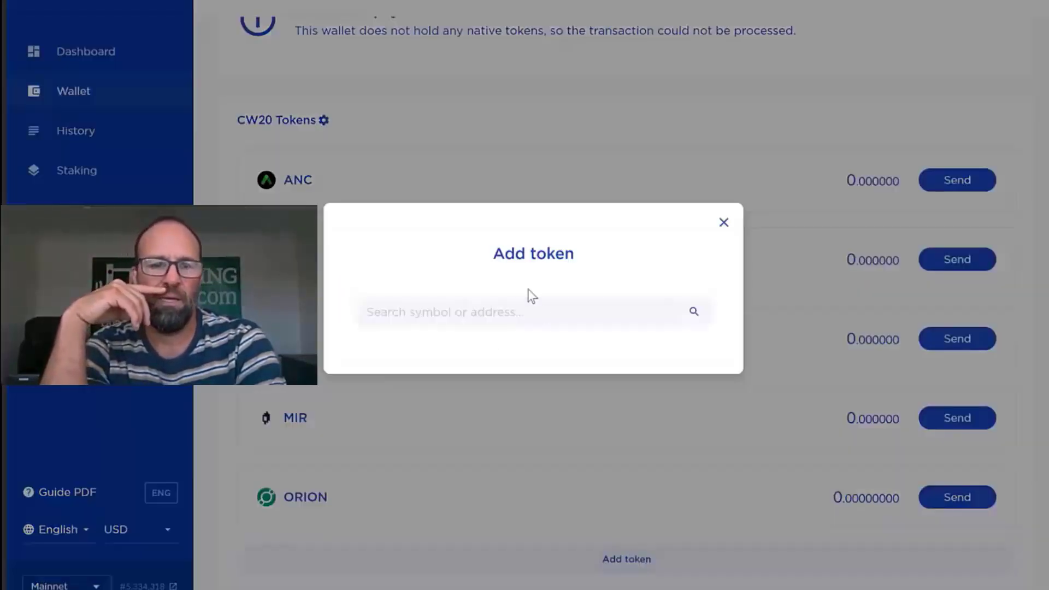
left_click(504, 305)
type("blu")
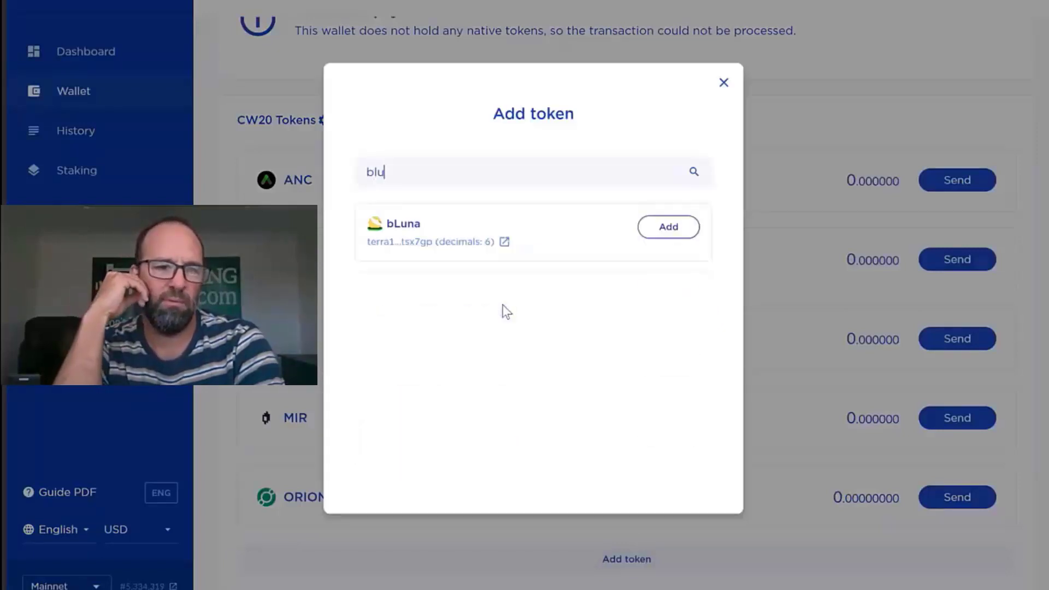
left_click(658, 230)
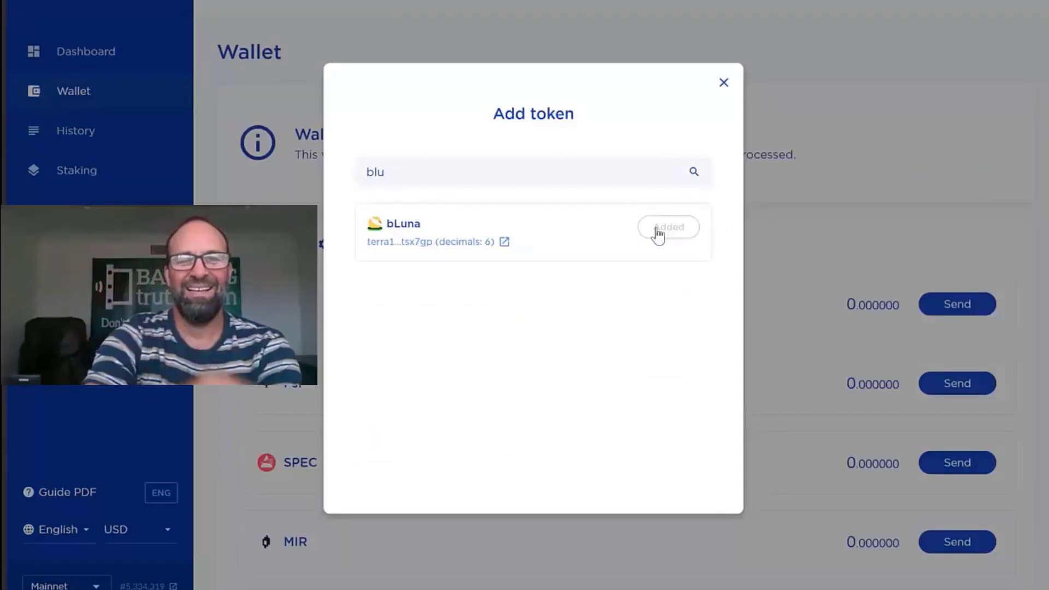
left_click(723, 85)
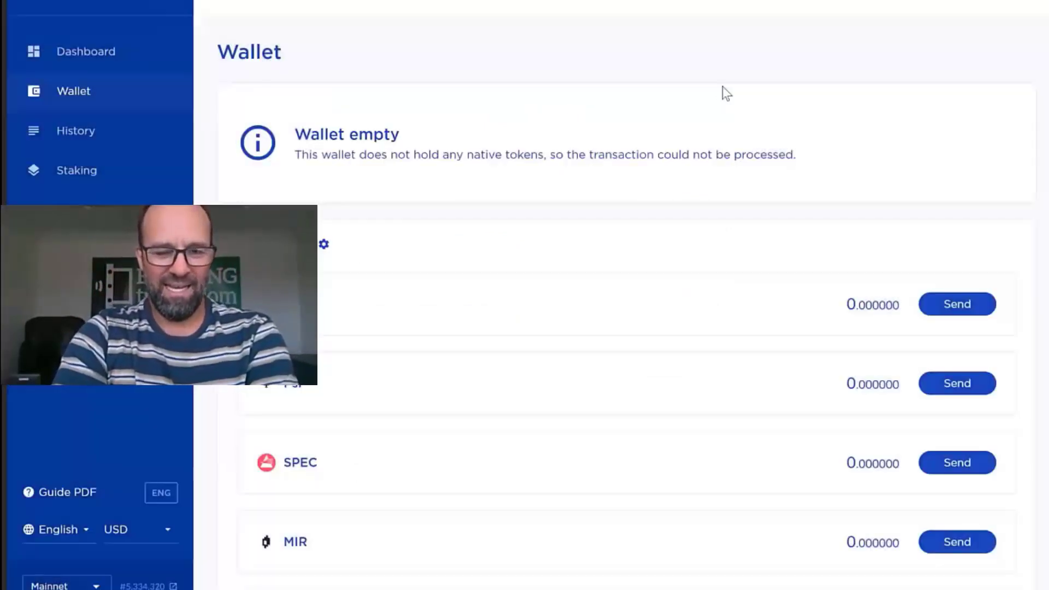